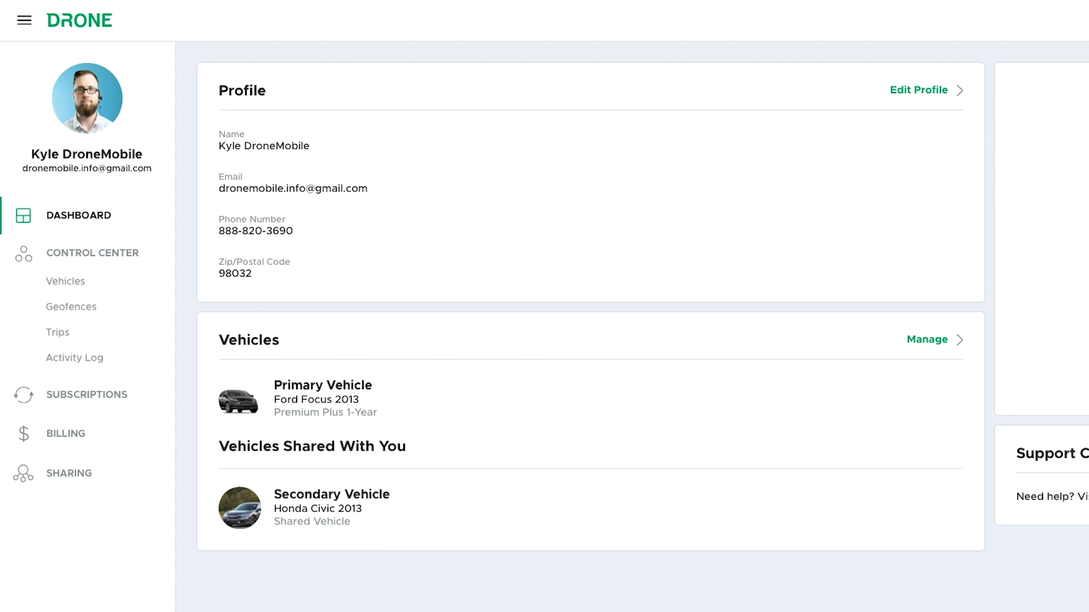
Collapse and re-expand the navigation sidebar, and view the options in the account menu.
{"action": "left_click", "coordinate": [25, 24]}
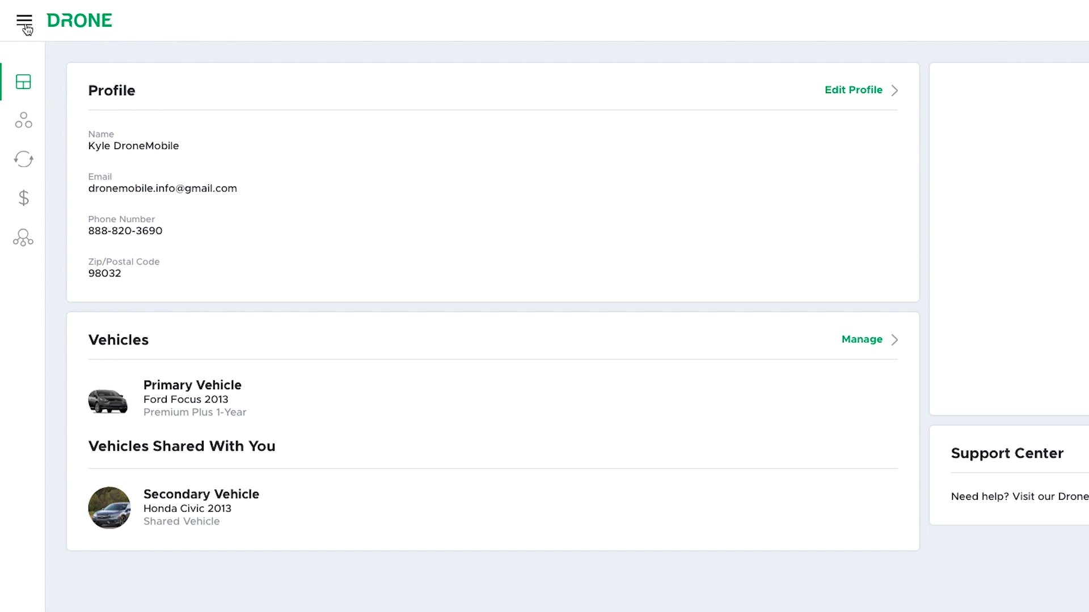
{"action": "left_click", "coordinate": [27, 26]}
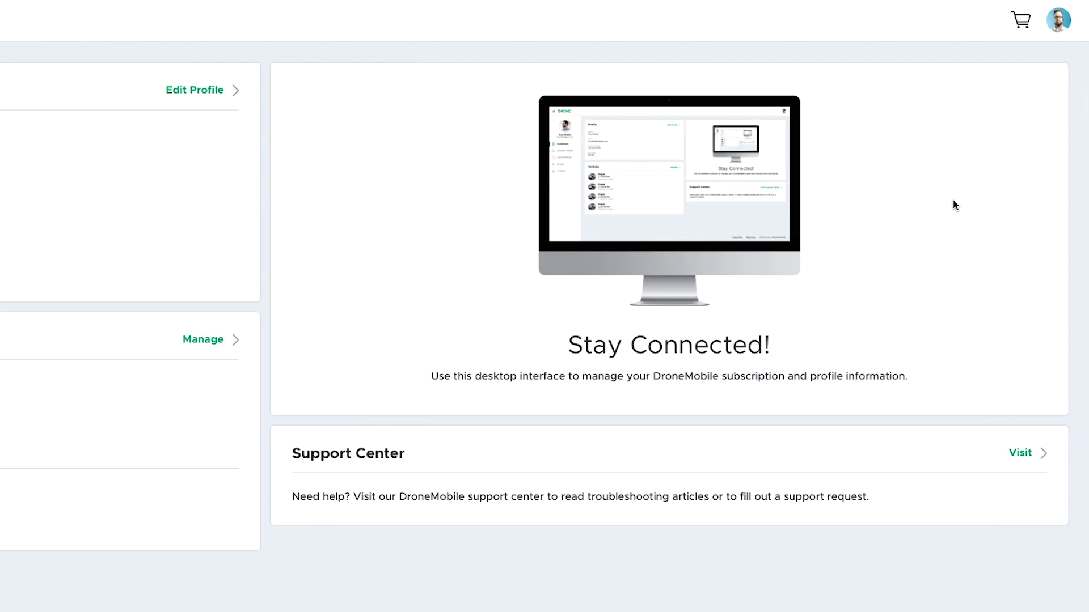
{"action": "left_click", "coordinate": [1062, 22]}
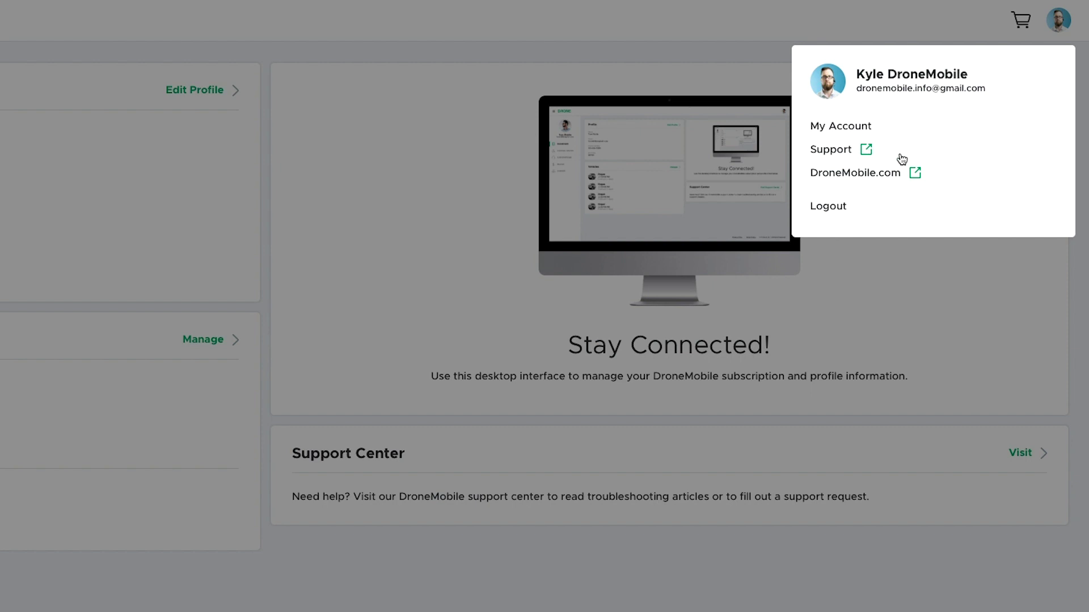
{"action": "left_click", "coordinate": [1058, 22]}
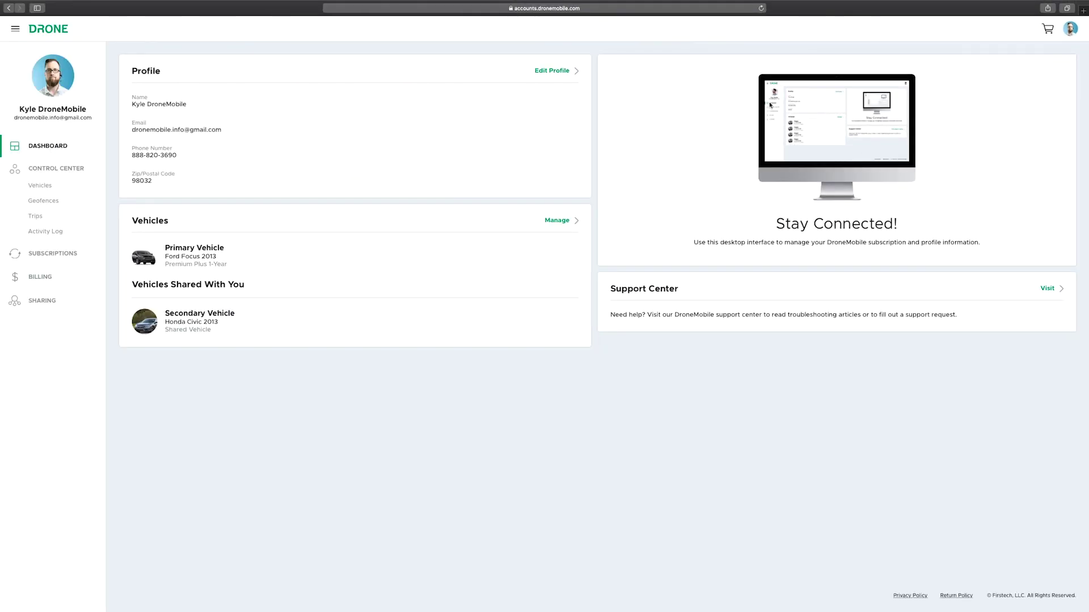
Open the profile for editing and review its login, contact, timezone and unlock PIN settings.
{"action": "left_click", "coordinate": [554, 73]}
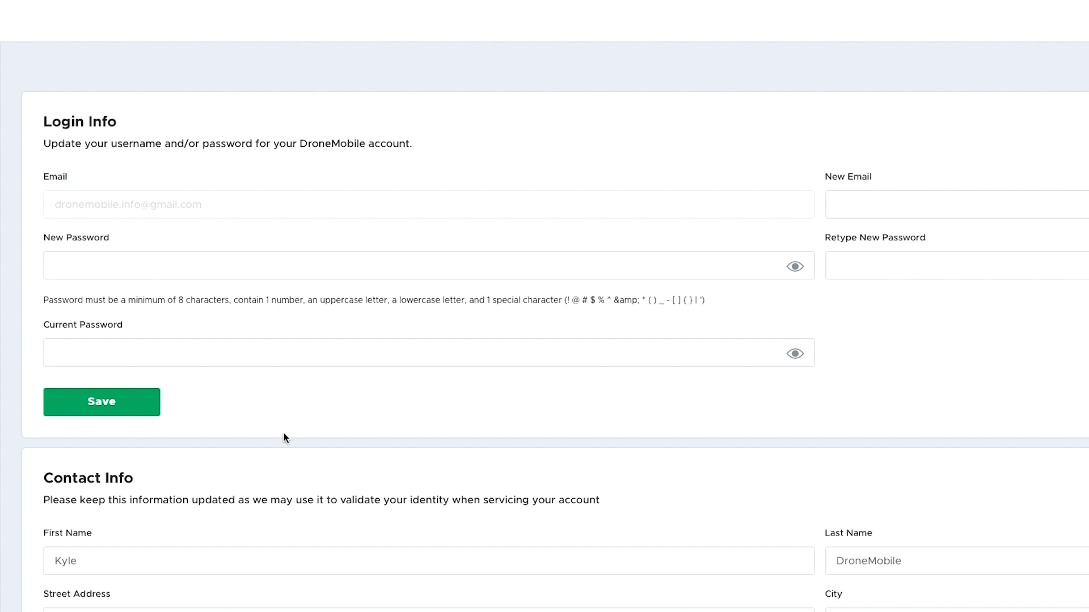
{"action": "scroll", "coordinate": [262, 456], "scroll_direction": "down", "scroll_amount": 5}
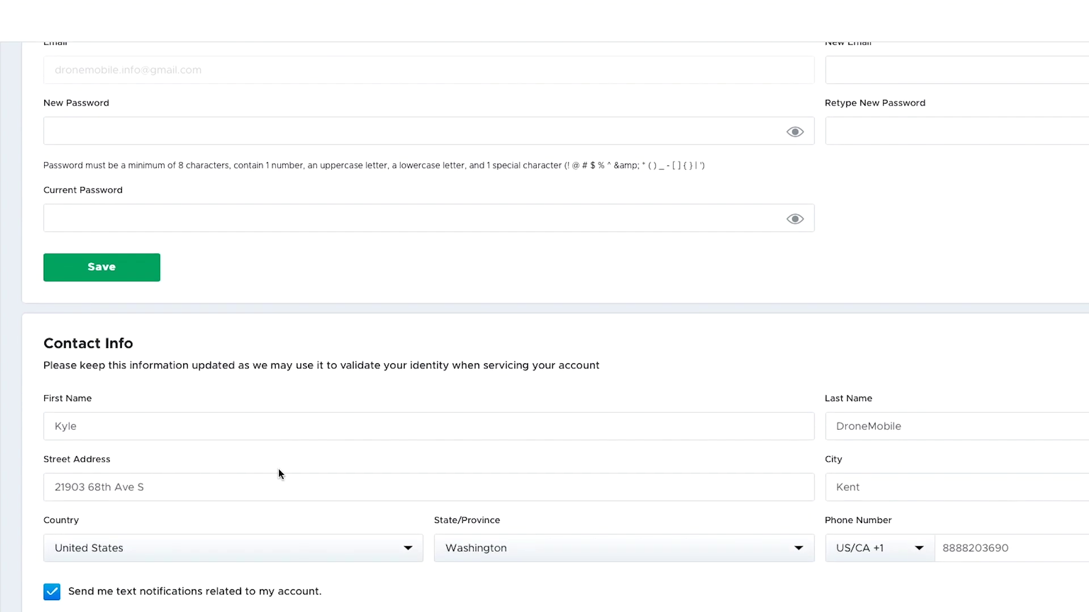
{"action": "scroll", "coordinate": [278, 469], "scroll_direction": "down", "scroll_amount": 1}
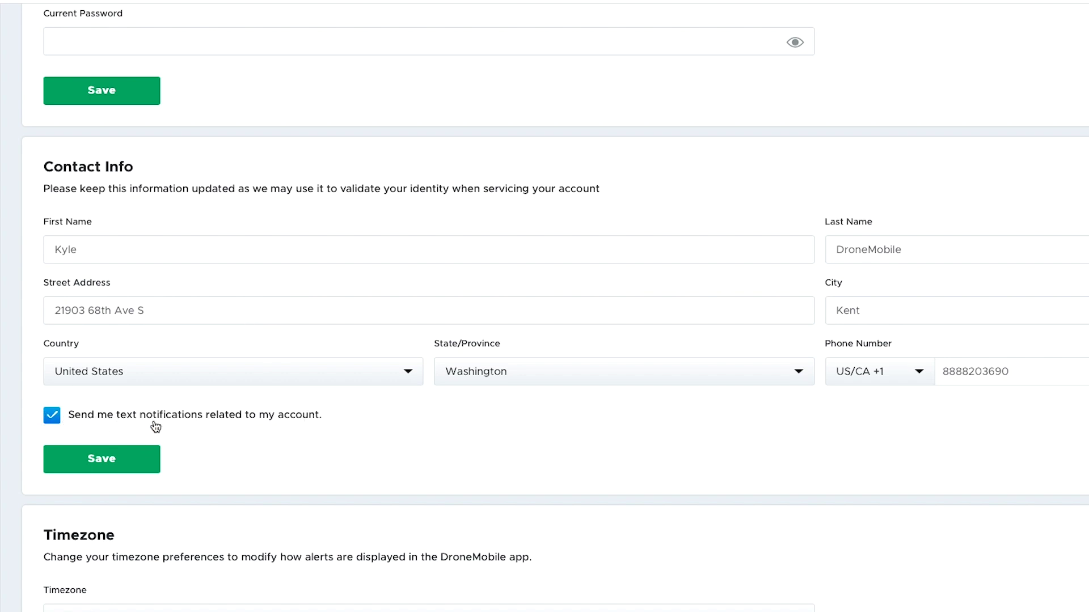
{"action": "scroll", "coordinate": [294, 375], "scroll_direction": "down", "scroll_amount": 5}
{"action": "left_click", "coordinate": [295, 303]}
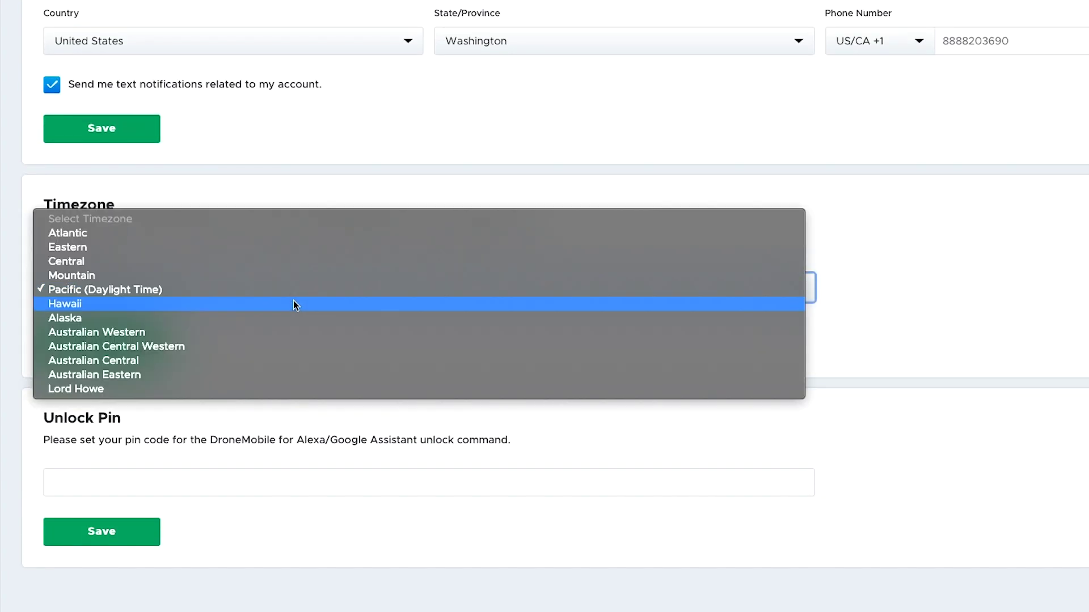
{"action": "left_click", "coordinate": [318, 181]}
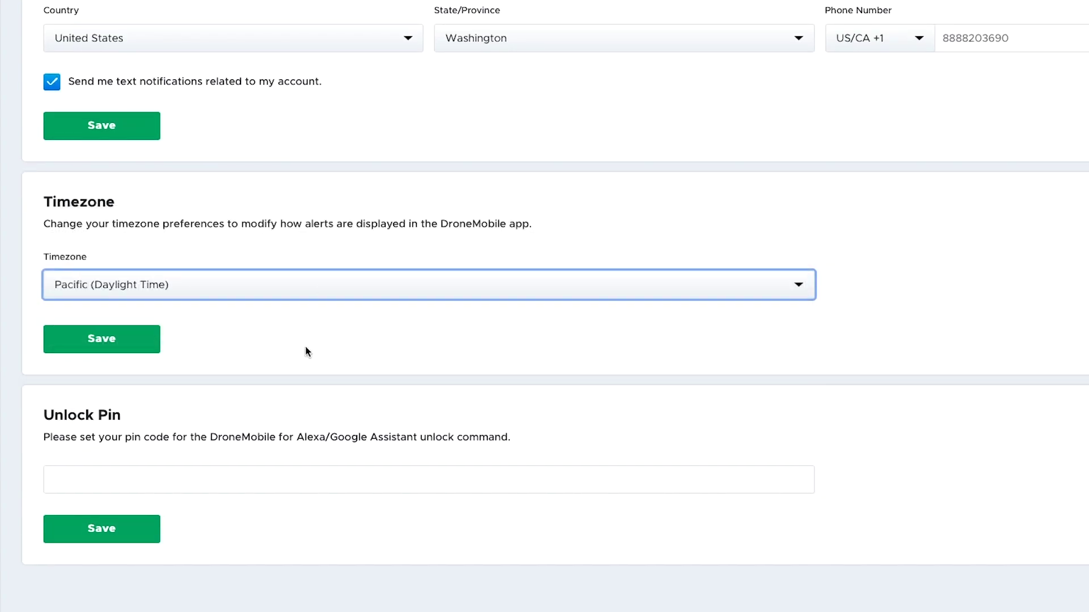
{"action": "left_click", "coordinate": [226, 480]}
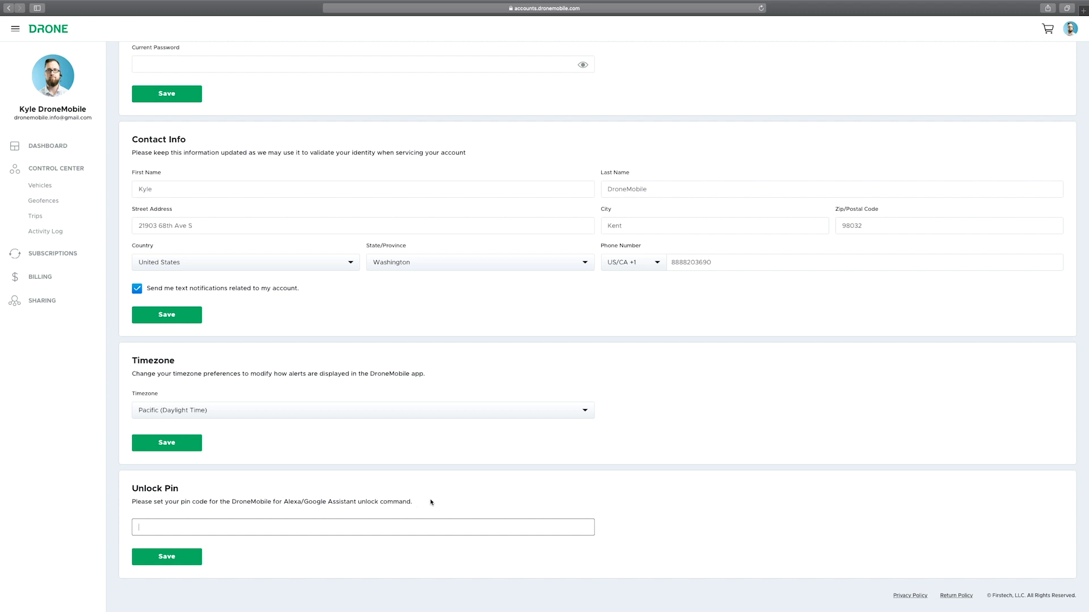
Visit the Support Center from the dashboard and examine its promoted articles, knowledge base and request form.
{"action": "left_click", "coordinate": [59, 148]}
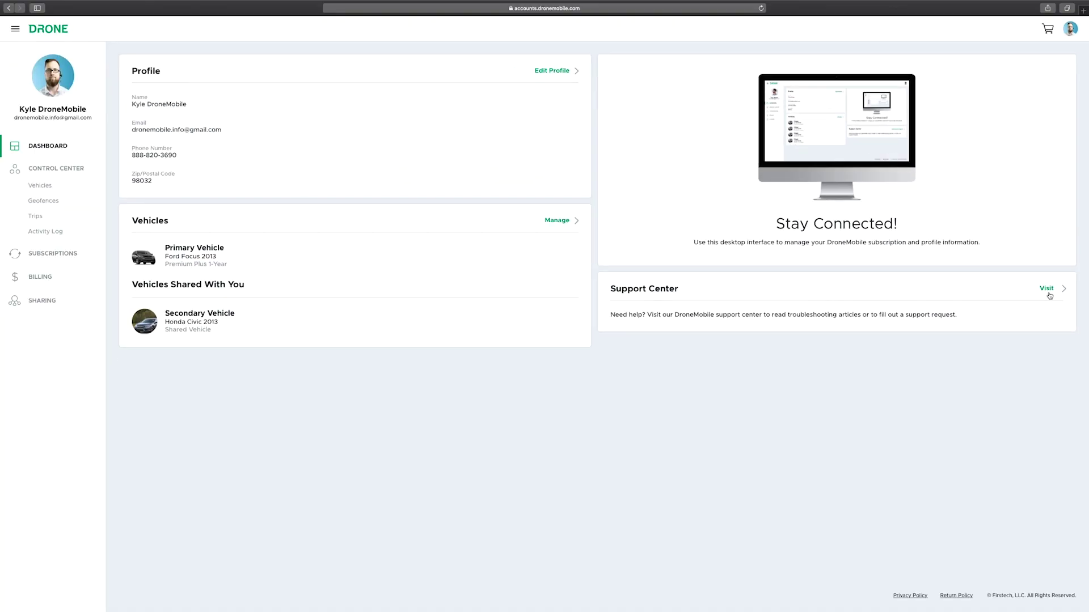
{"action": "left_click", "coordinate": [1048, 290]}
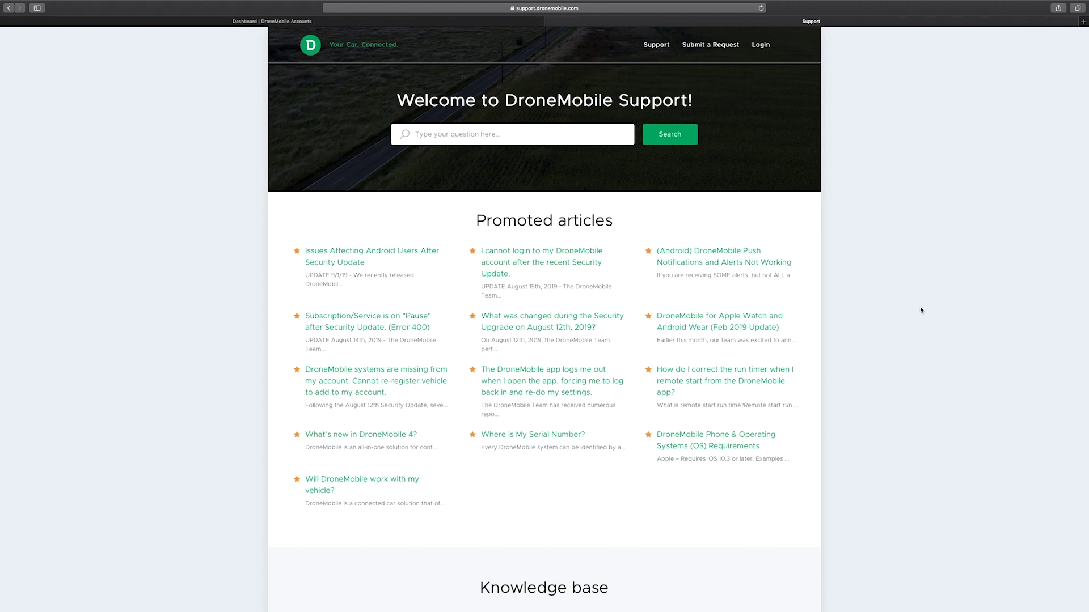
{"action": "scroll", "coordinate": [919, 313], "scroll_direction": "down", "scroll_amount": 3}
{"action": "scroll", "coordinate": [919, 314], "scroll_direction": "down", "scroll_amount": 10}
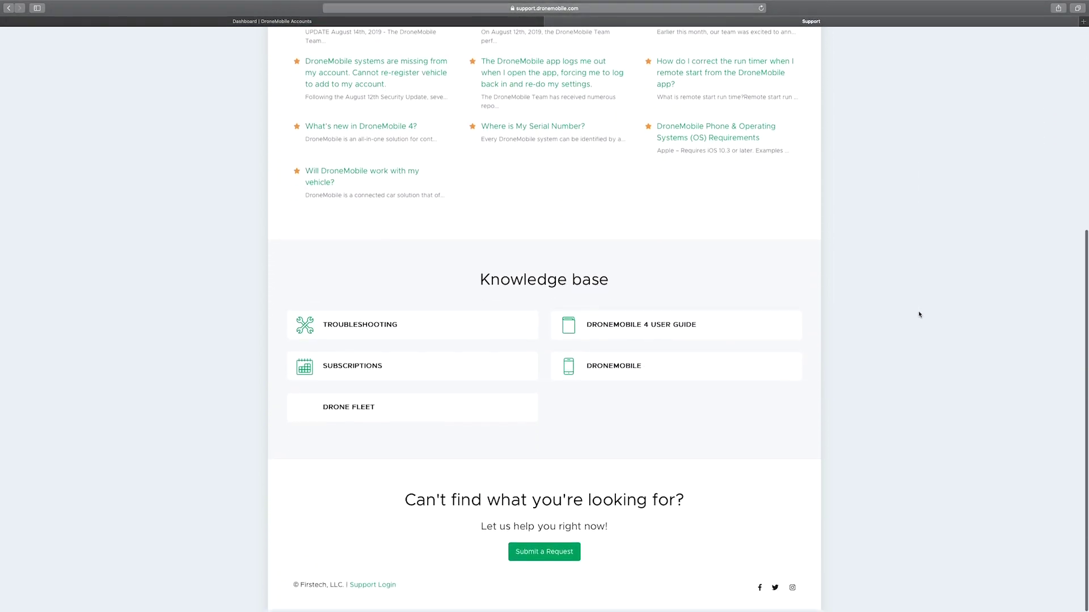
{"action": "scroll", "coordinate": [919, 314], "scroll_direction": "up", "scroll_amount": 8}
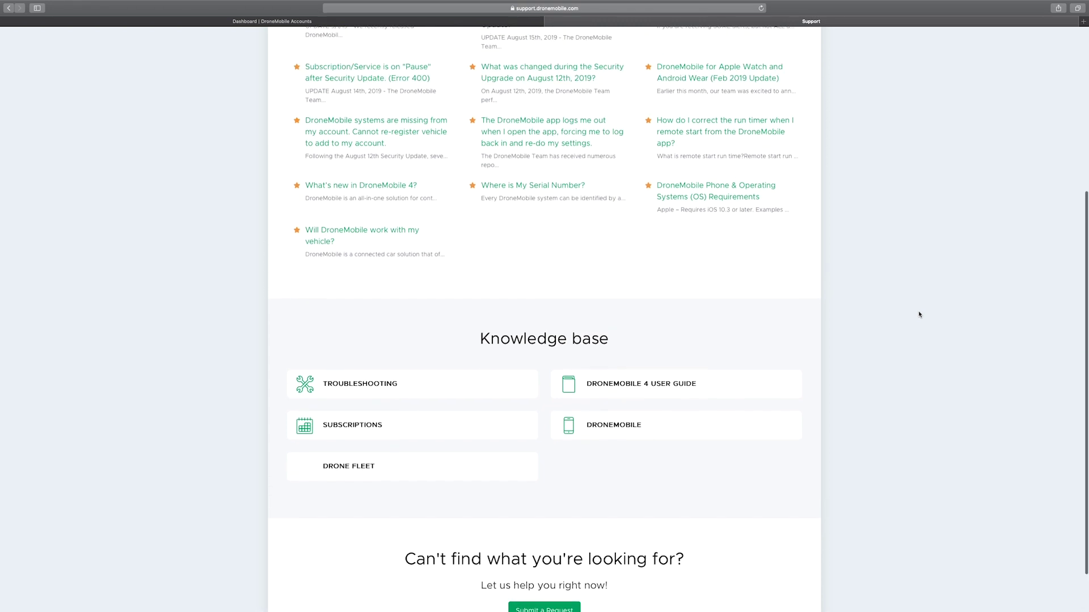
{"action": "scroll", "coordinate": [919, 314], "scroll_direction": "up", "scroll_amount": 4}
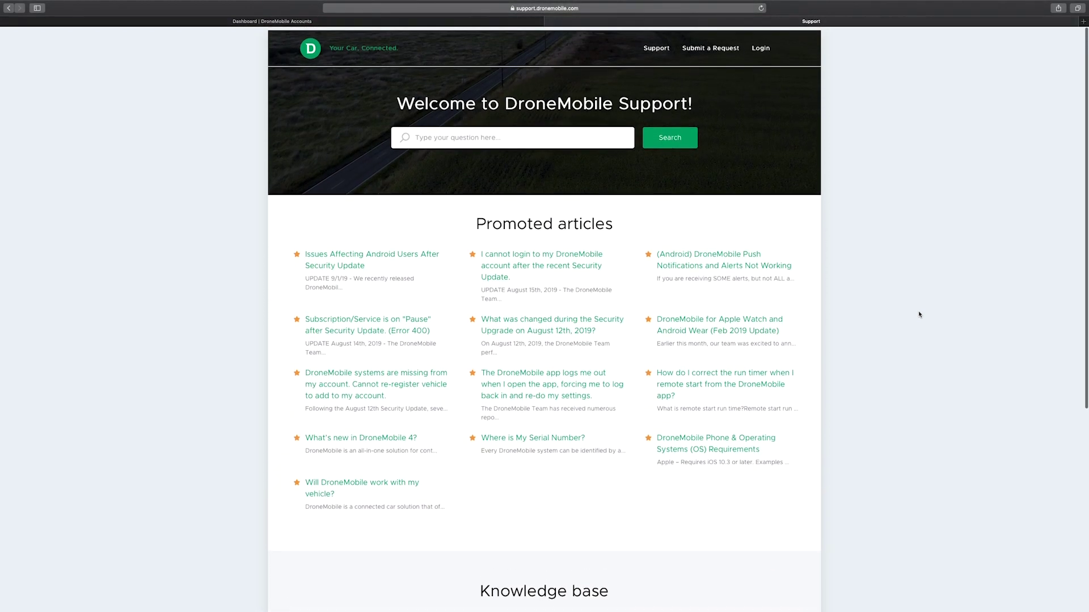
{"action": "left_click", "coordinate": [706, 47]}
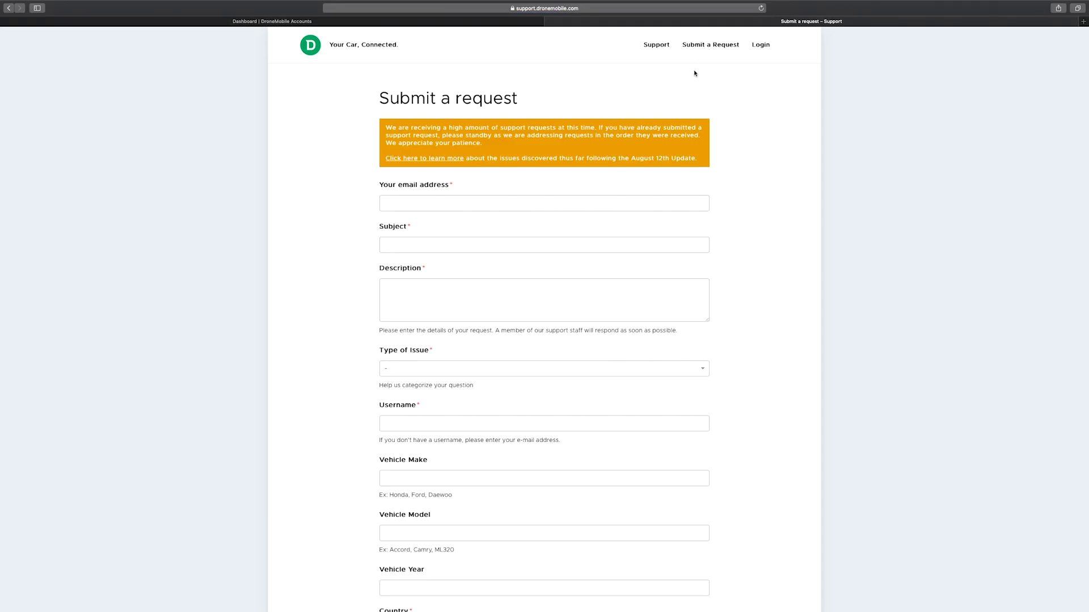
{"action": "left_click", "coordinate": [549, 21]}
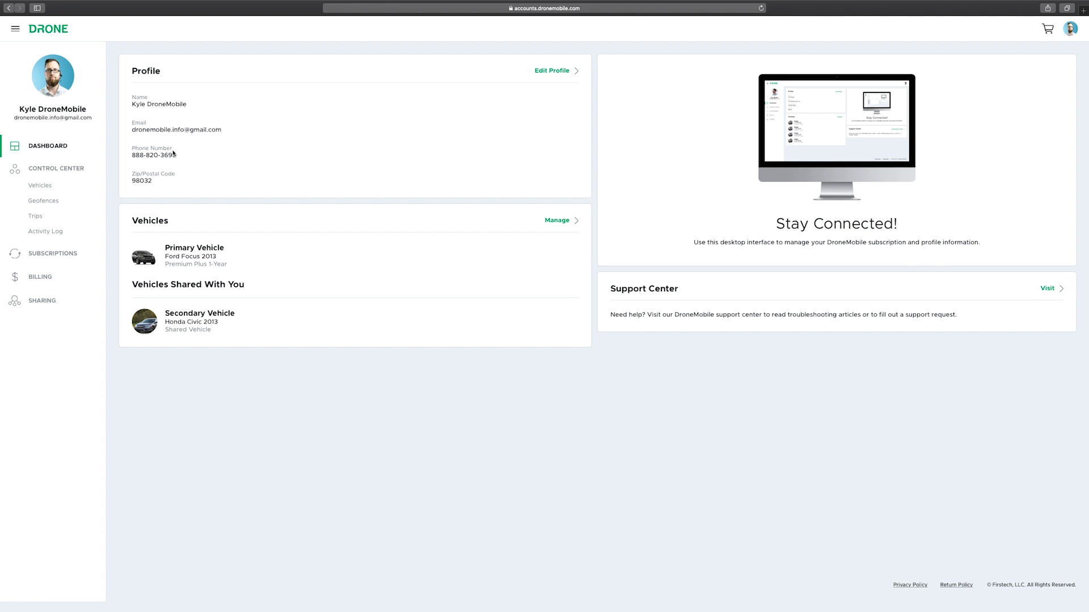
Open the Control Center and view the remote commands available for the Primary Vehicle and Secondary Vehicle.
{"action": "left_click", "coordinate": [74, 173]}
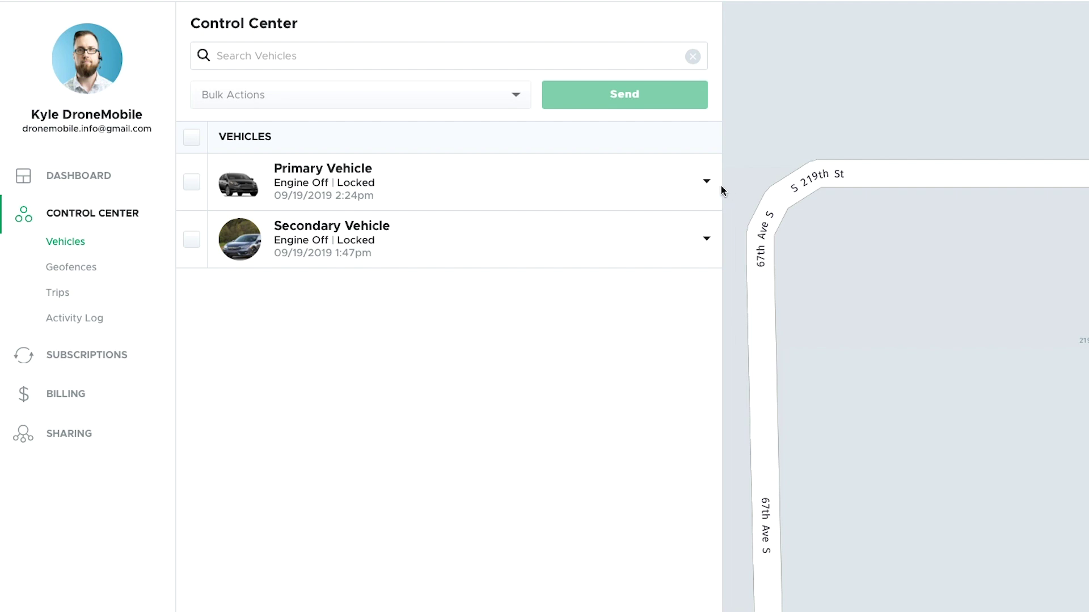
{"action": "left_click", "coordinate": [707, 181]}
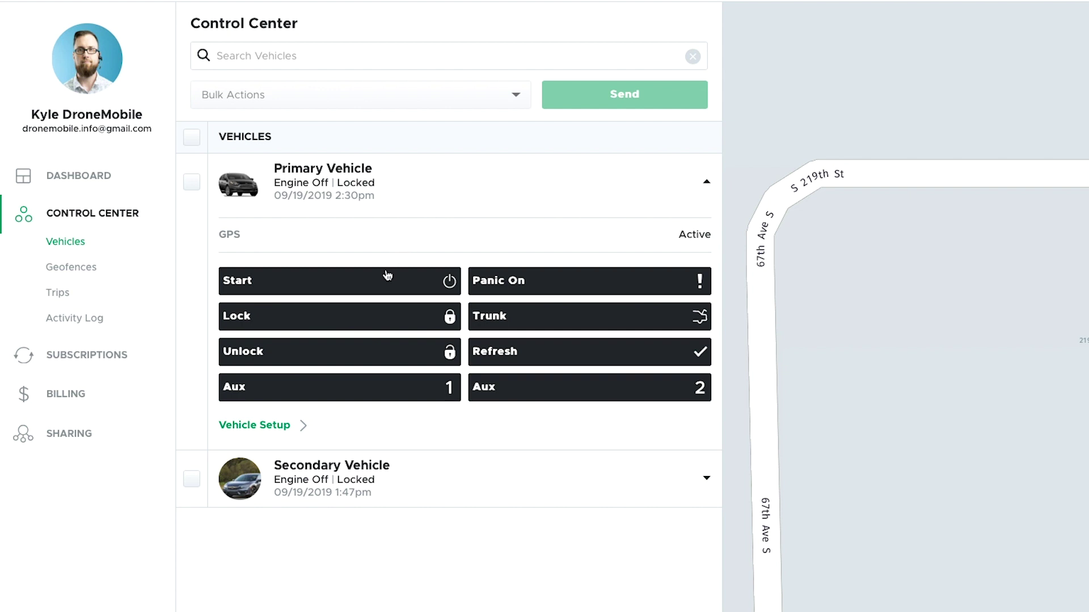
{"action": "left_click", "coordinate": [363, 326]}
{"action": "left_click", "coordinate": [707, 183]}
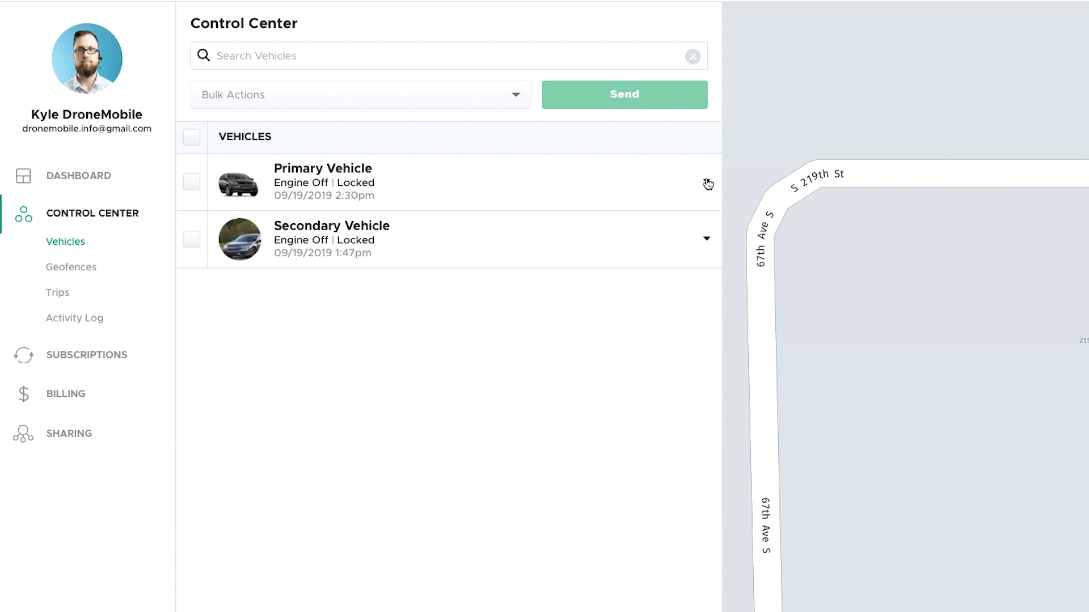
{"action": "left_click", "coordinate": [706, 242]}
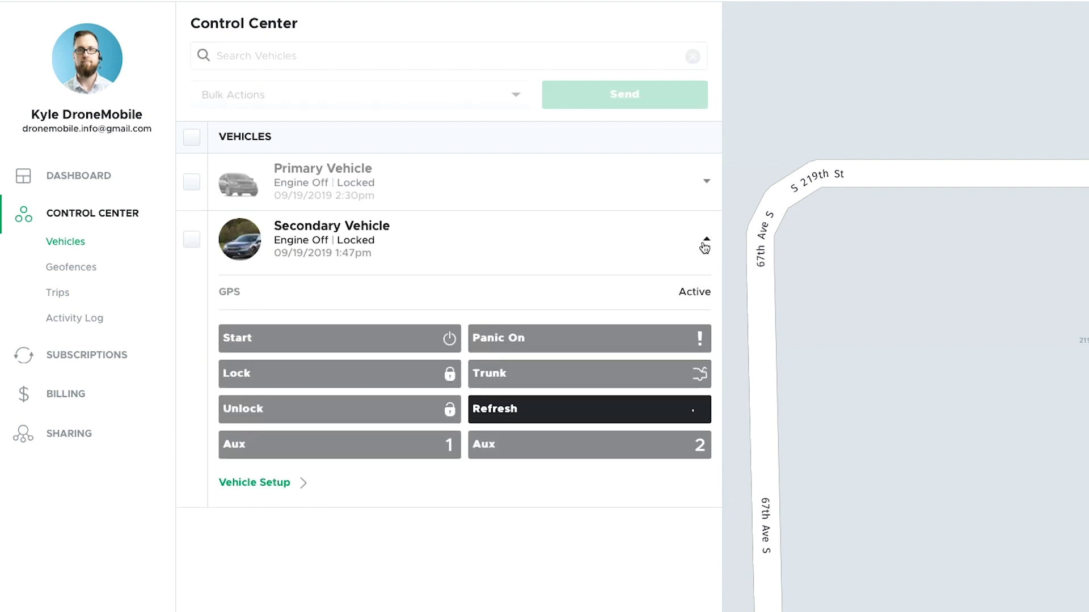
{"action": "left_click", "coordinate": [705, 241]}
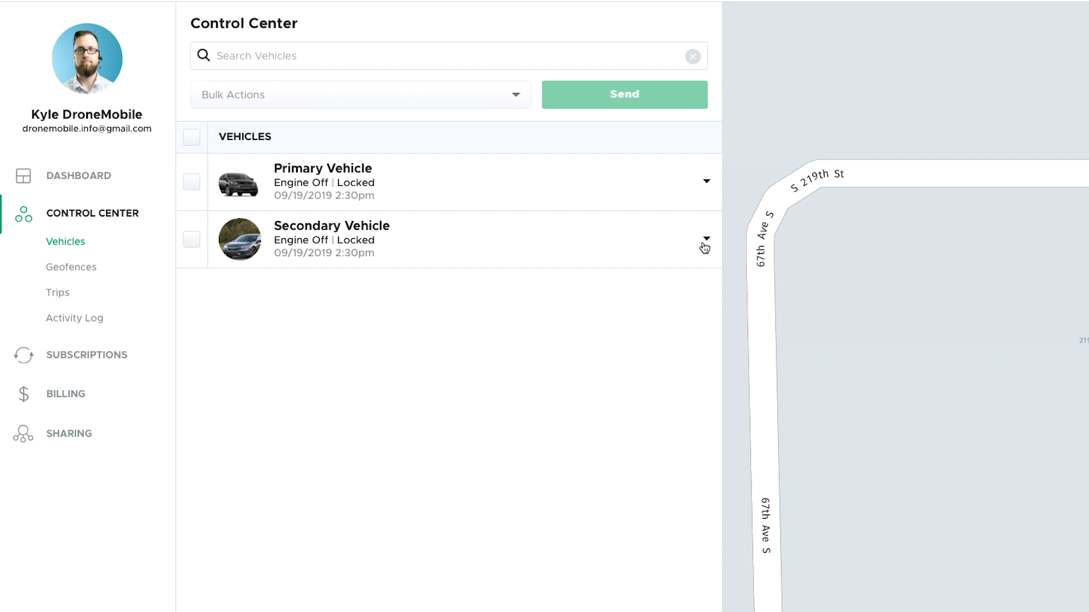
View the saved geofences and open the form for creating a new geofence.
{"action": "left_click", "coordinate": [71, 267]}
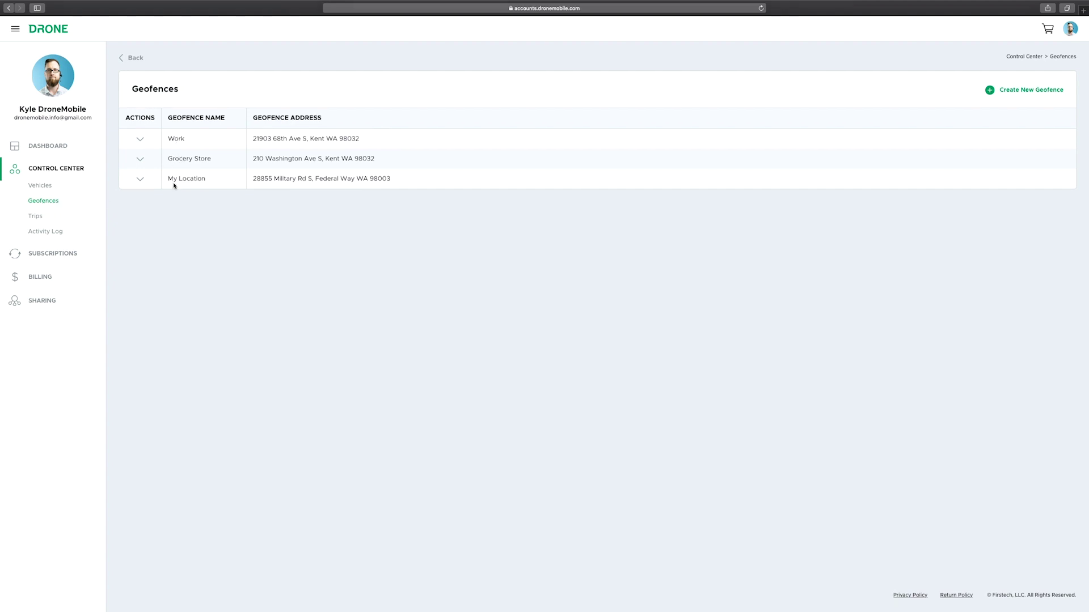
{"action": "left_click", "coordinate": [1008, 91]}
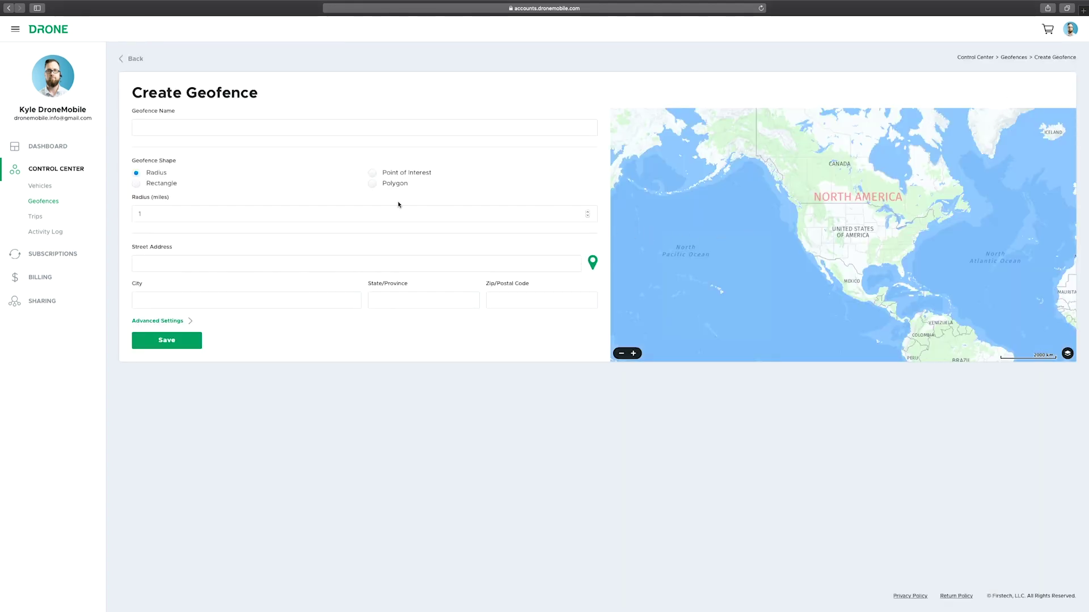
{"action": "scroll", "coordinate": [255, 183], "scroll_direction": "down", "scroll_amount": 1}
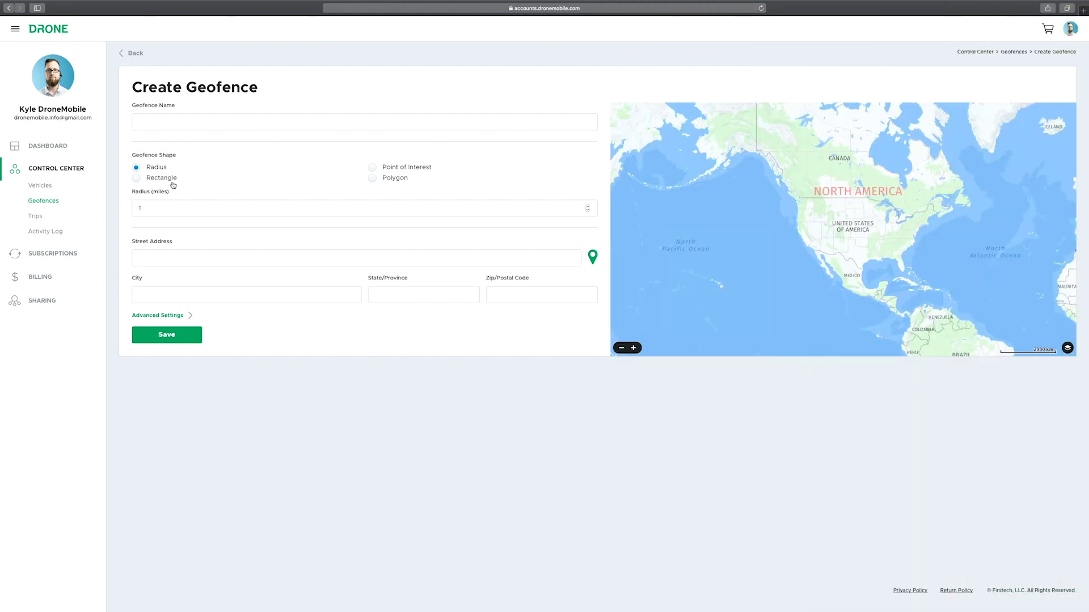
Place a Rectangle geofence in the central United States and enlarge it from two opposite corners.
{"action": "left_click", "coordinate": [136, 177]}
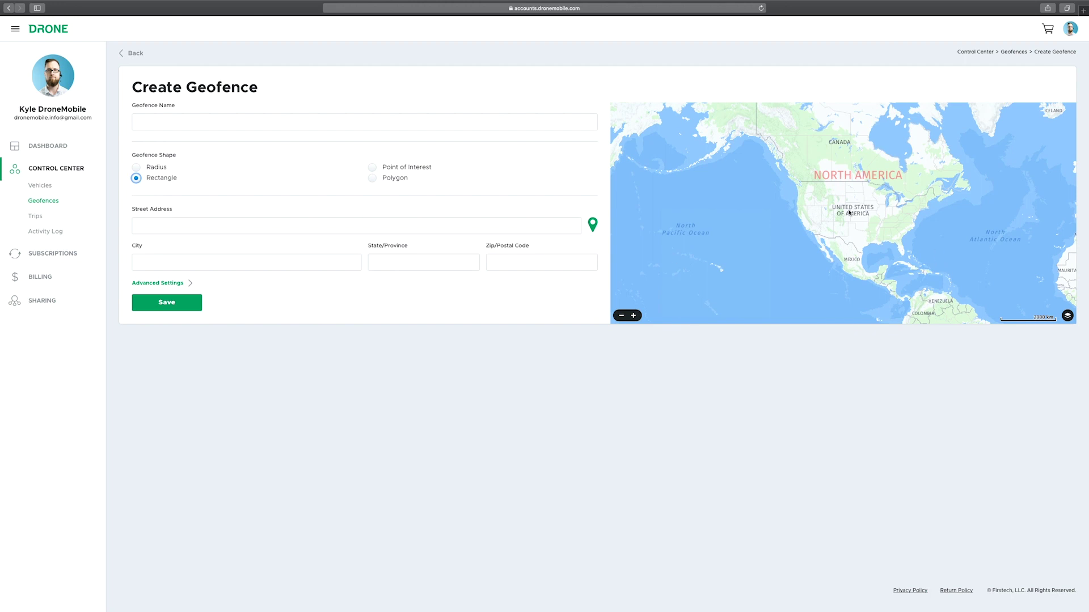
{"action": "left_click", "coordinate": [849, 212]}
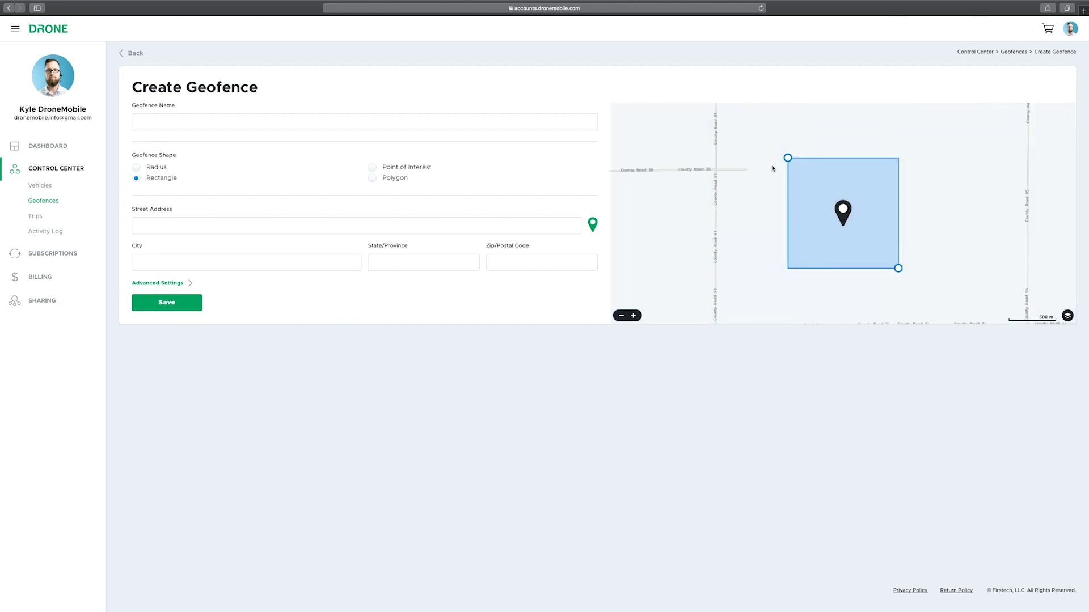
{"action": "left_click_drag", "start_coordinate": [791, 158], "coordinate": [665, 121]}
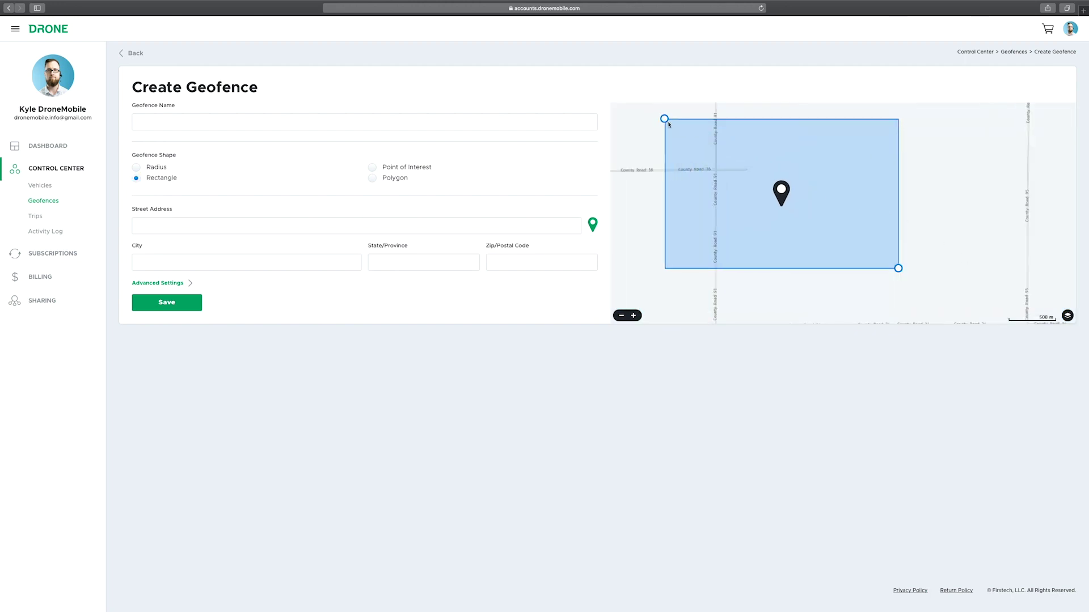
{"action": "left_click_drag", "start_coordinate": [898, 269], "coordinate": [1044, 299]}
{"action": "left_click", "coordinate": [631, 315]}
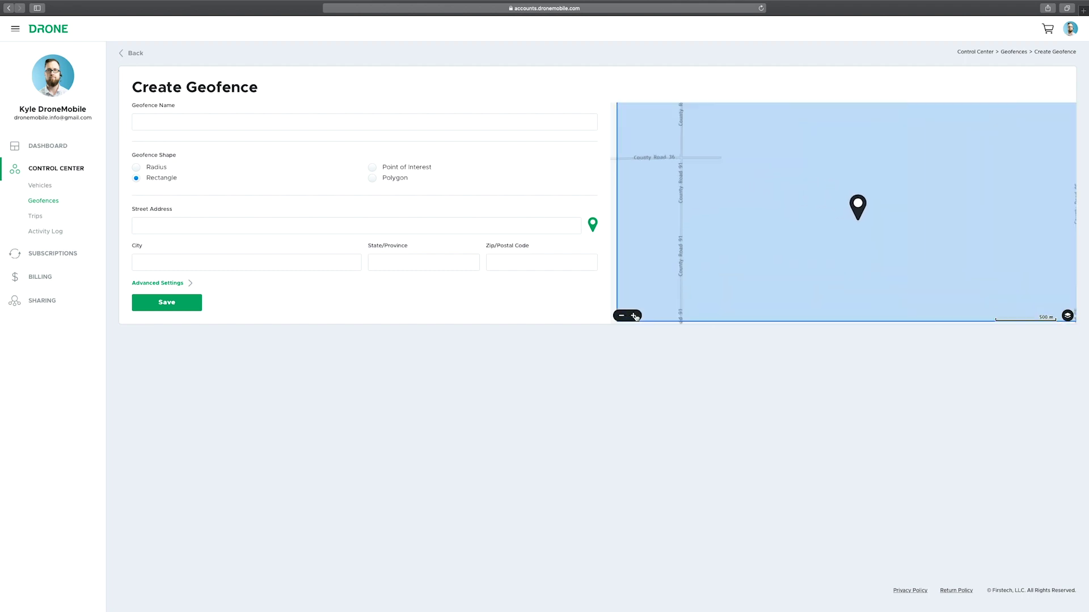
{"action": "left_click", "coordinate": [621, 317]}
{"action": "left_click", "coordinate": [620, 316]}
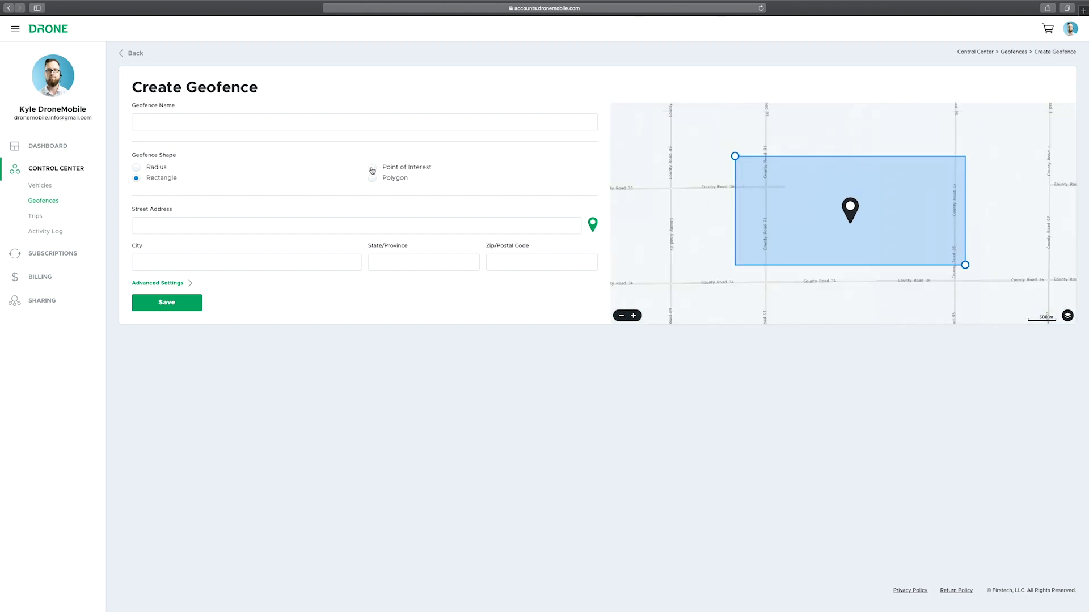
Change the geofence shape to Point of Interest and inspect its area on the map.
{"action": "left_click", "coordinate": [372, 169]}
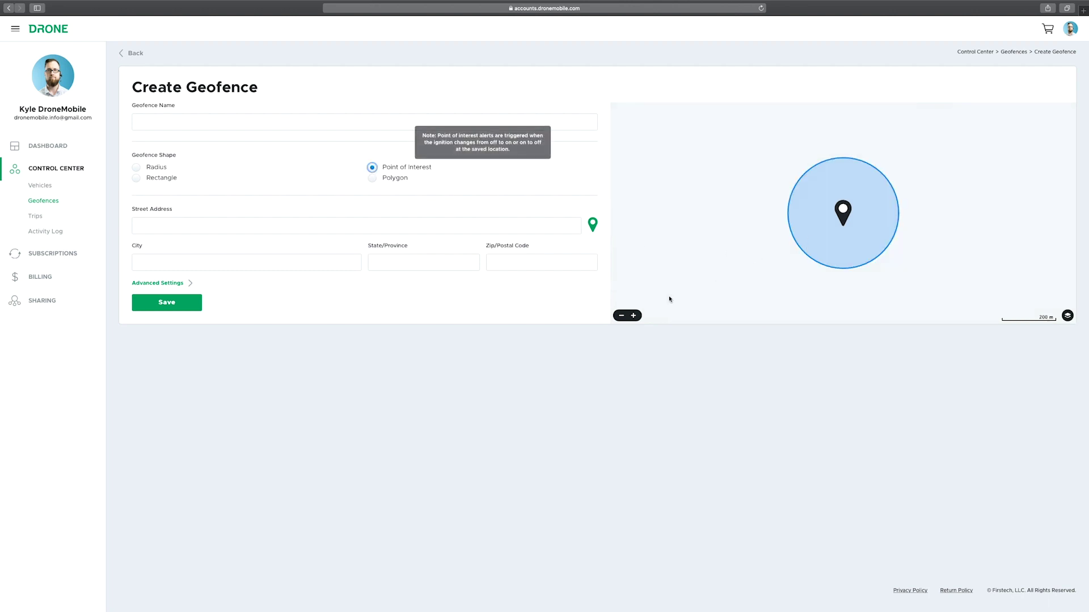
{"action": "left_click", "coordinate": [622, 316]}
{"action": "left_click", "coordinate": [622, 315]}
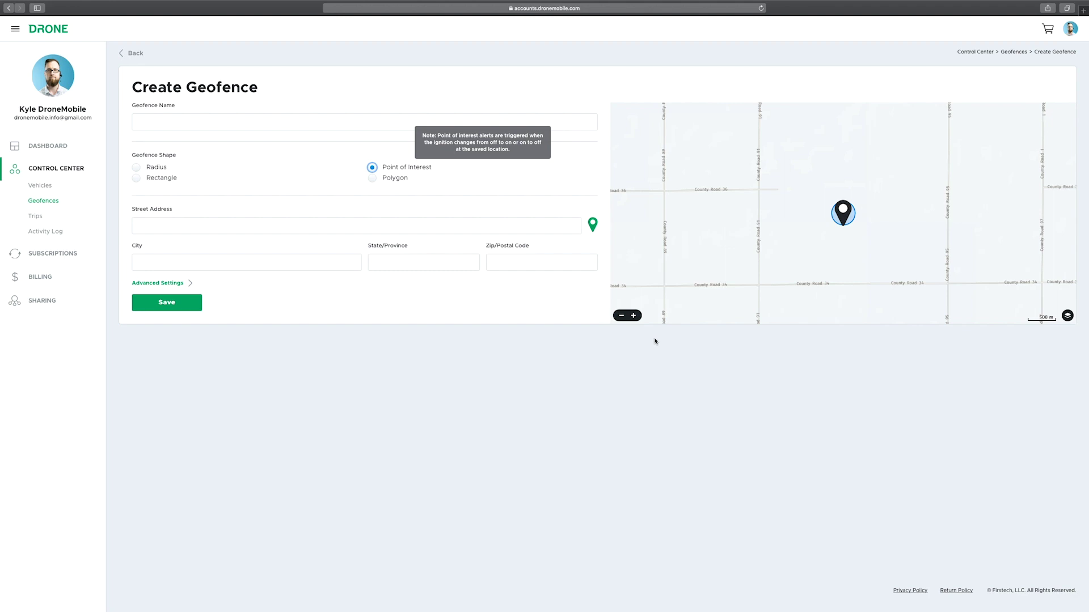
{"action": "left_click", "coordinate": [634, 315]}
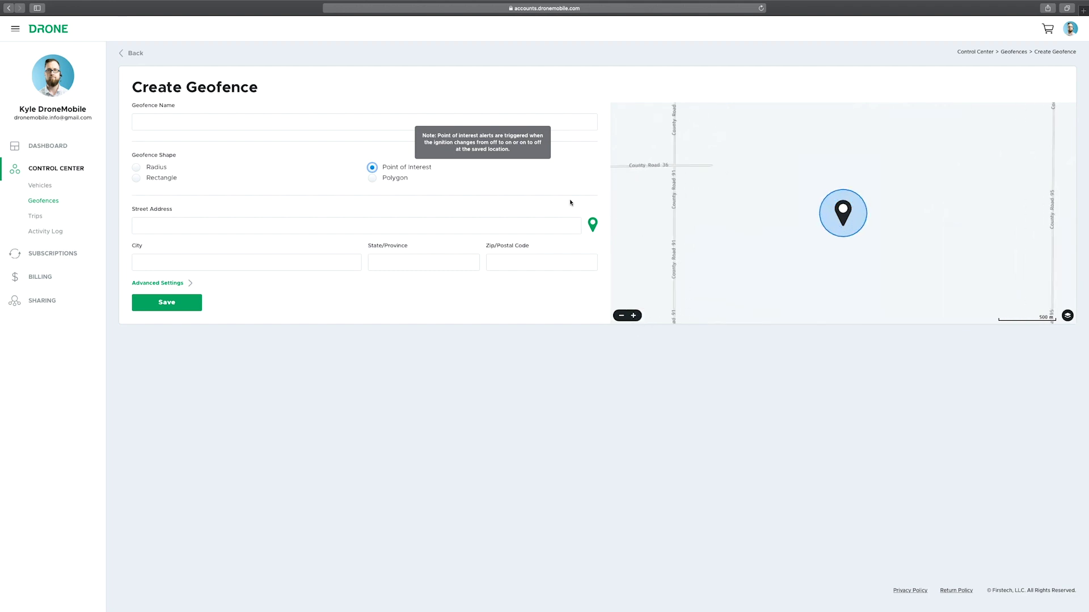
List the Primary Vehicle's trips over a 14 Days range and view the 09/17/2019 5:47pm trip on the map.
{"action": "left_click", "coordinate": [36, 217]}
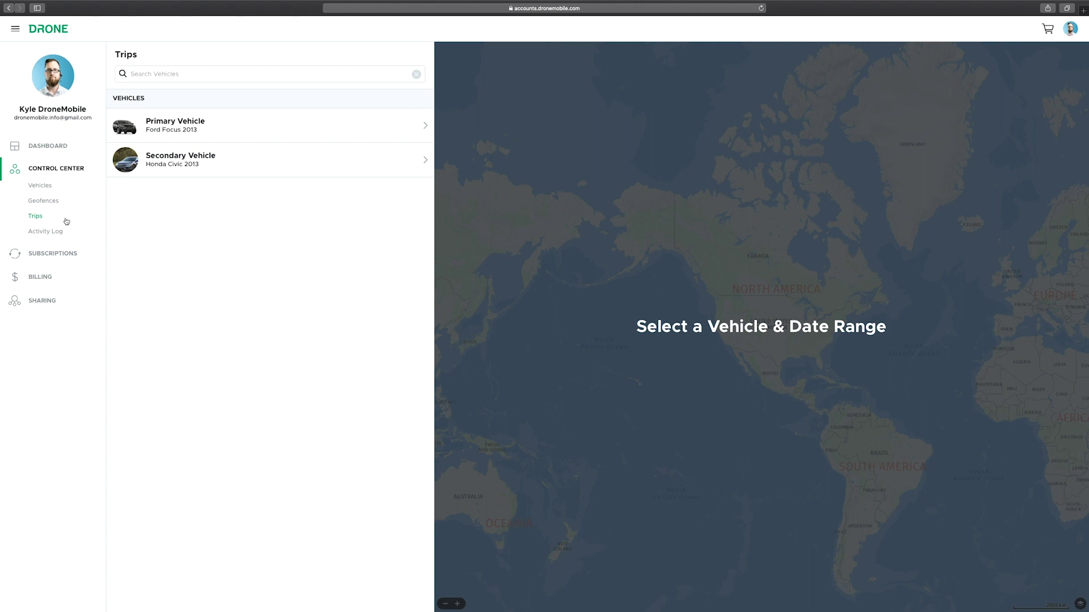
{"action": "left_click", "coordinate": [417, 127]}
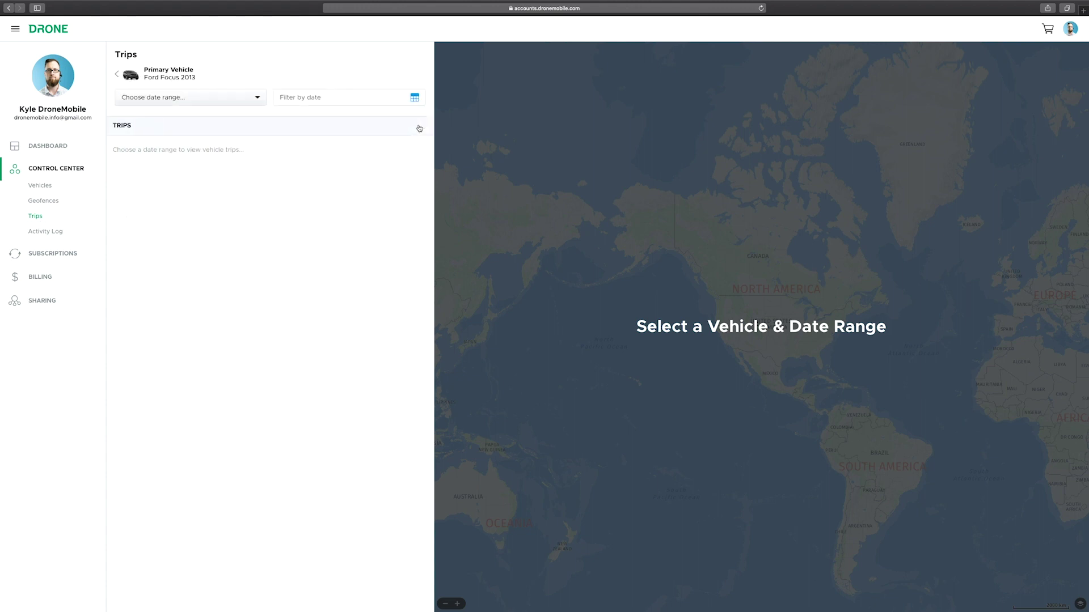
{"action": "left_click", "coordinate": [260, 98]}
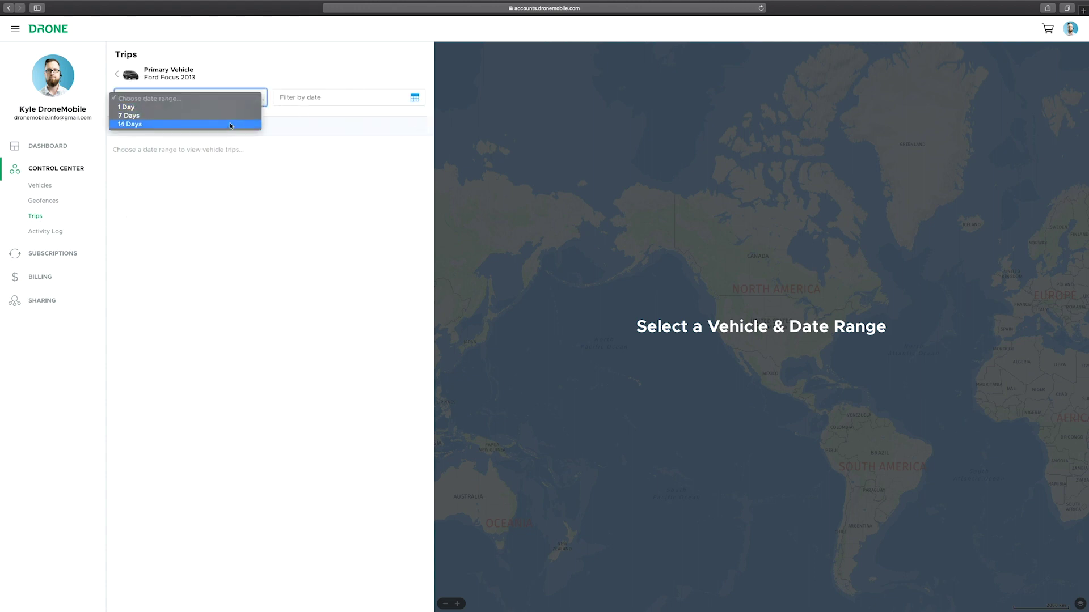
{"action": "left_click", "coordinate": [229, 126]}
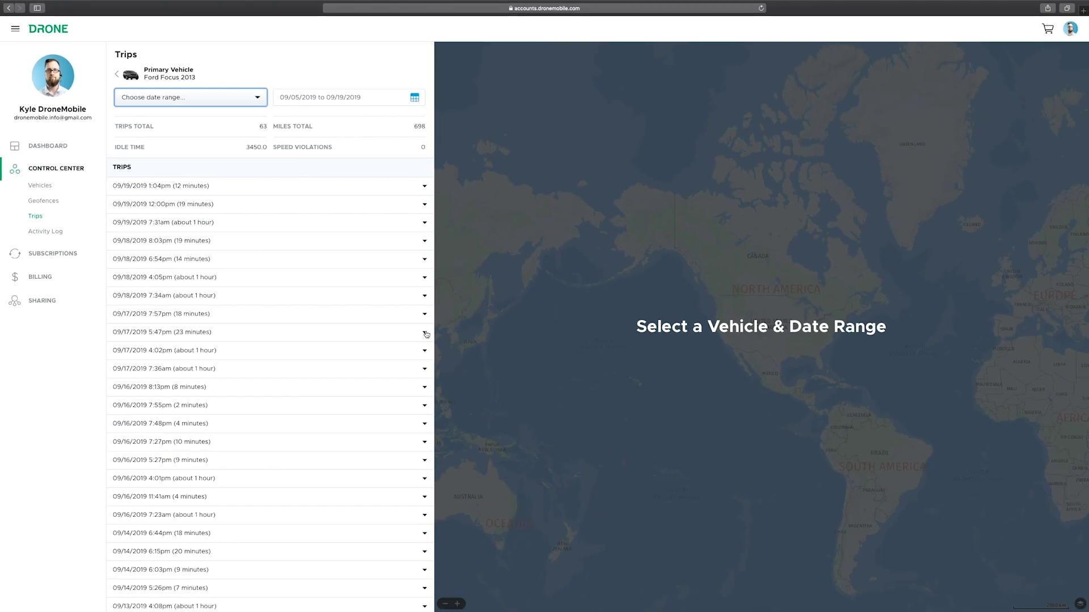
{"action": "left_click", "coordinate": [705, 529]}
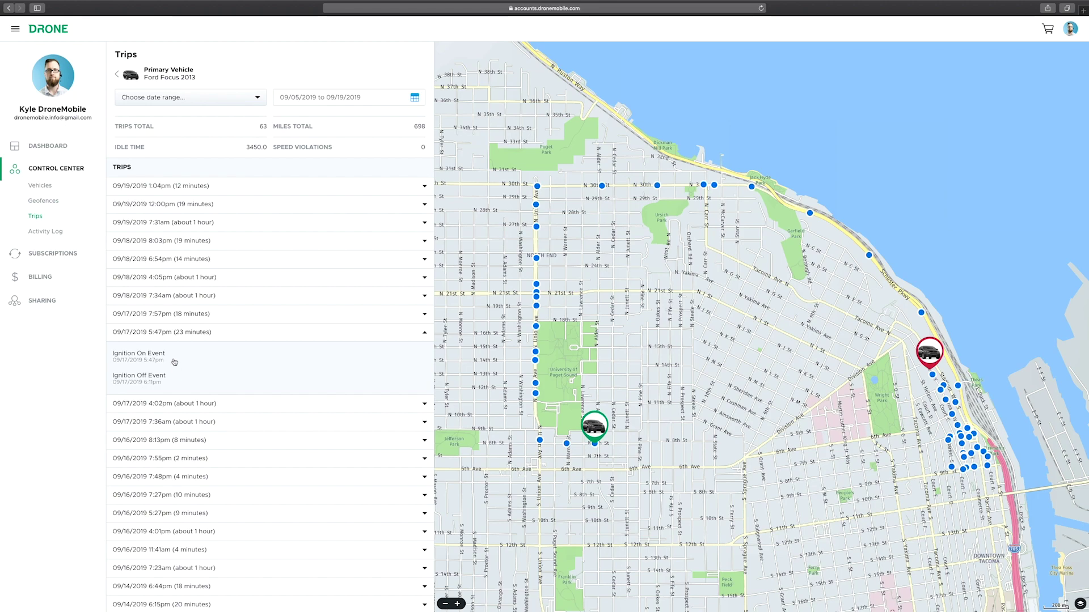
Open the Activity Log and look through its recent reports and actions for both vehicles.
{"action": "left_click", "coordinate": [59, 234]}
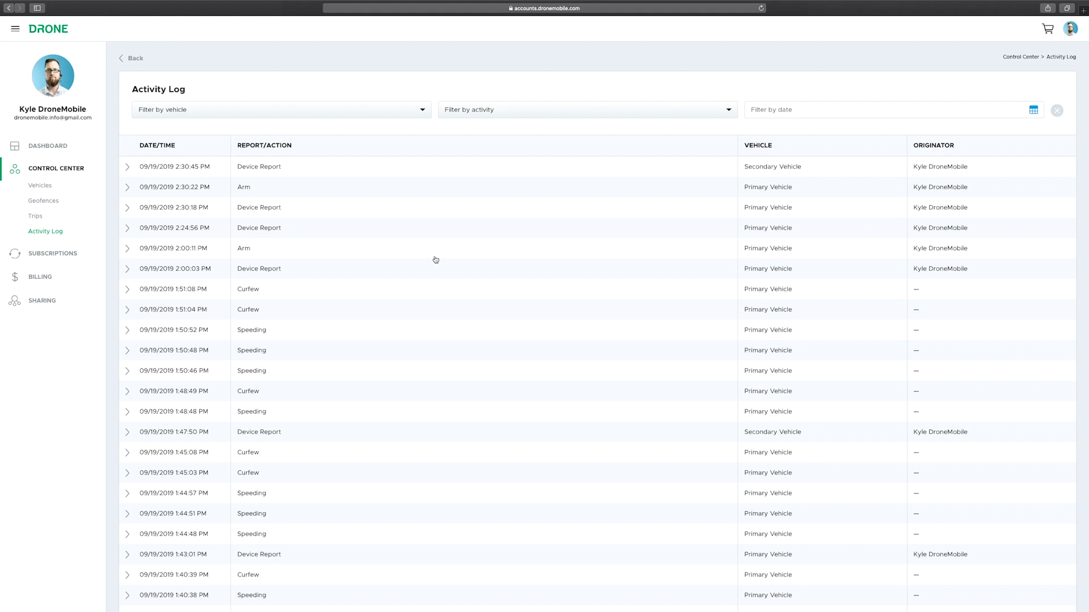
{"action": "scroll", "coordinate": [435, 260], "scroll_direction": "down", "scroll_amount": 5}
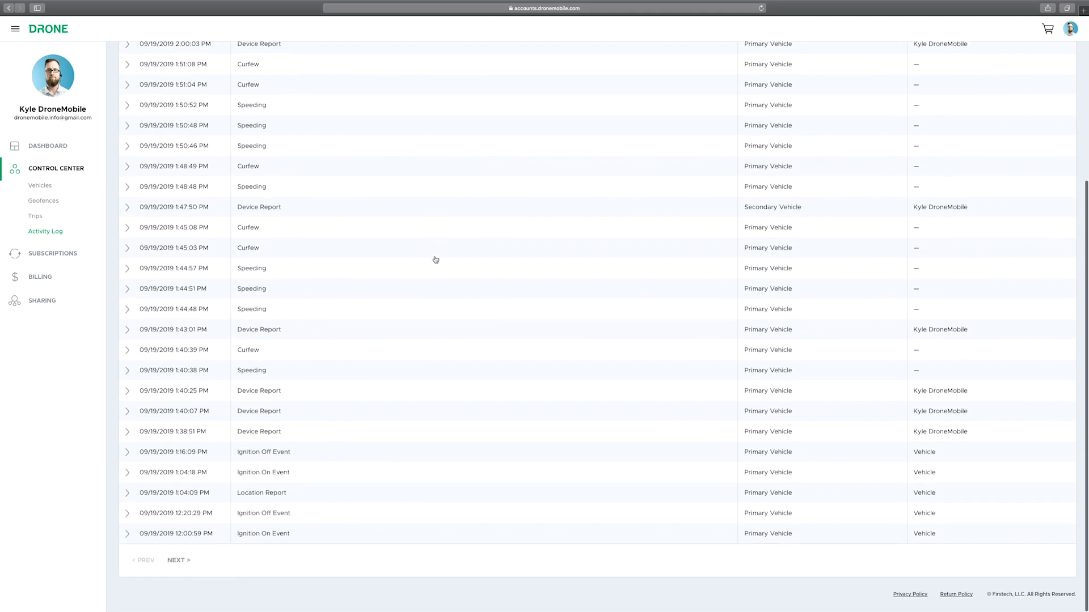
{"action": "scroll", "coordinate": [435, 260], "scroll_direction": "up", "scroll_amount": 3}
{"action": "scroll", "coordinate": [436, 259], "scroll_direction": "up", "scroll_amount": 4}
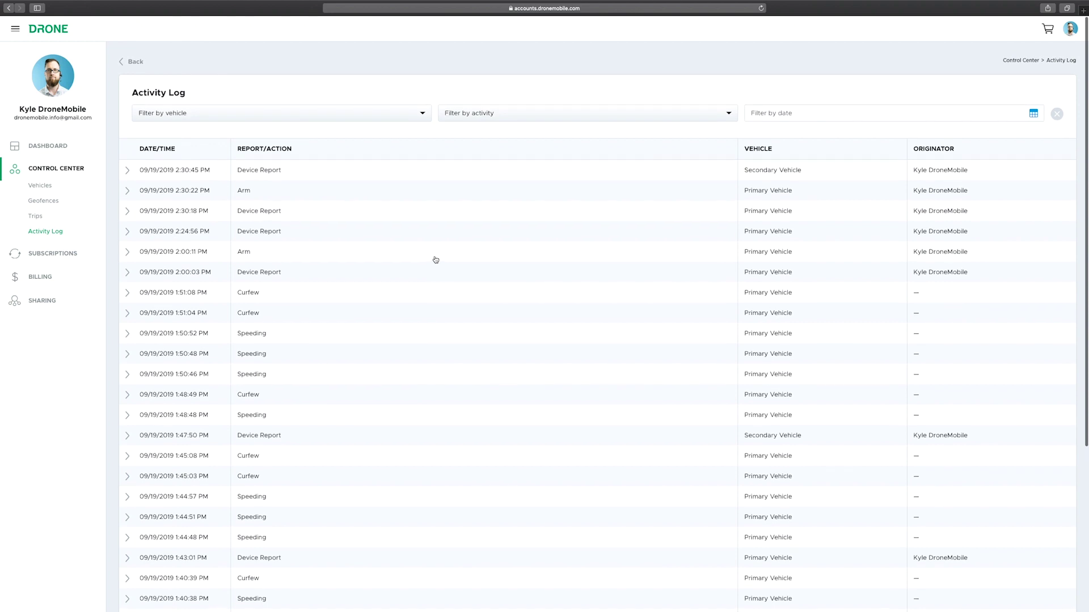
Filter the activity log to Primary Vehicle and Speeding, and check the date filter's calendar without choosing a date.
{"action": "left_click", "coordinate": [423, 111]}
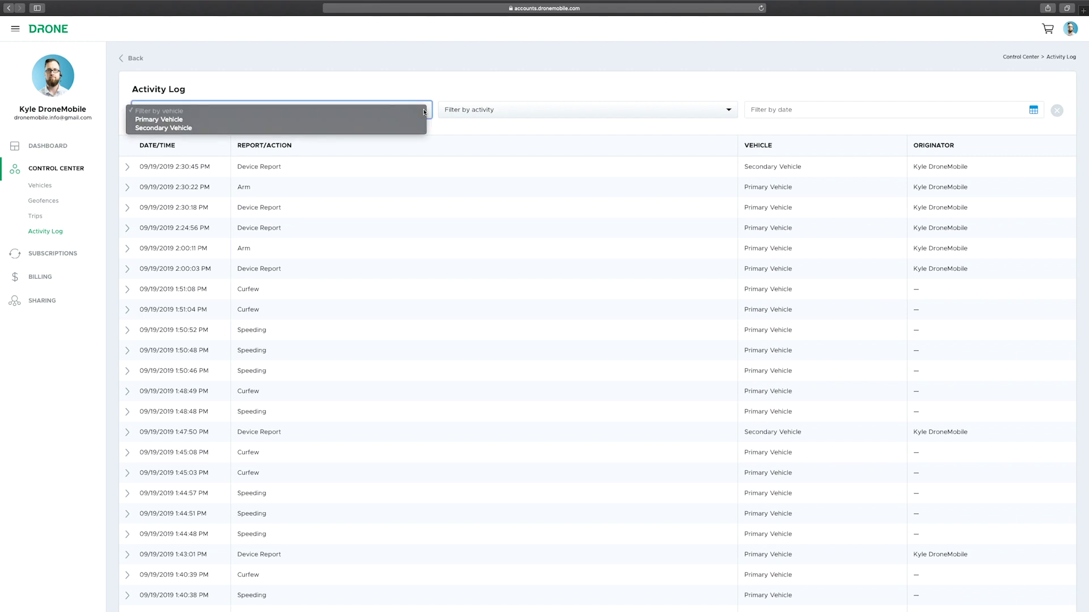
{"action": "left_click", "coordinate": [418, 119]}
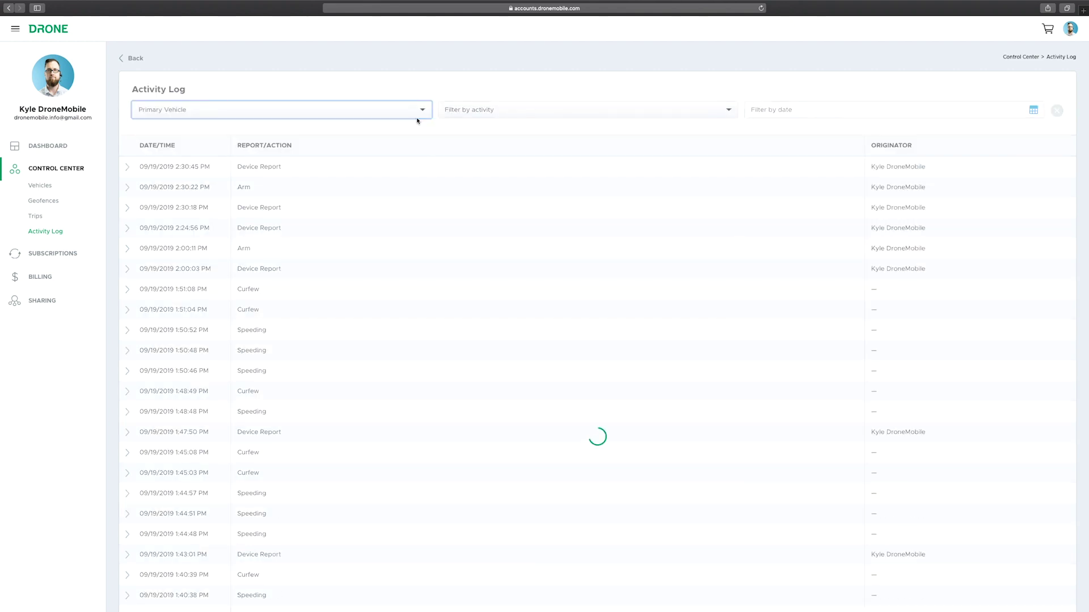
{"action": "left_click", "coordinate": [489, 114]}
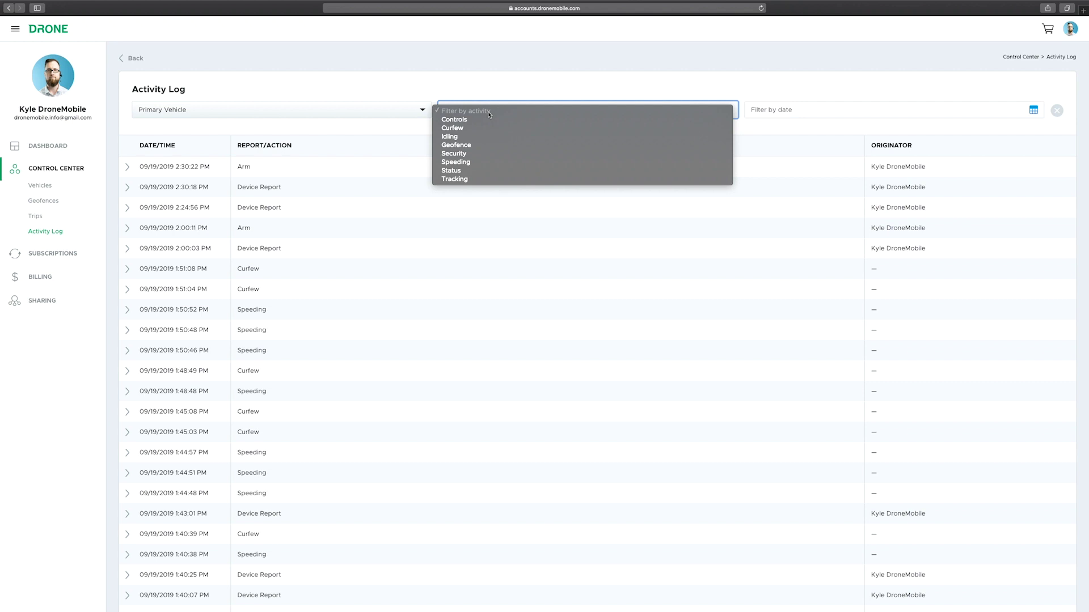
{"action": "left_click", "coordinate": [478, 164]}
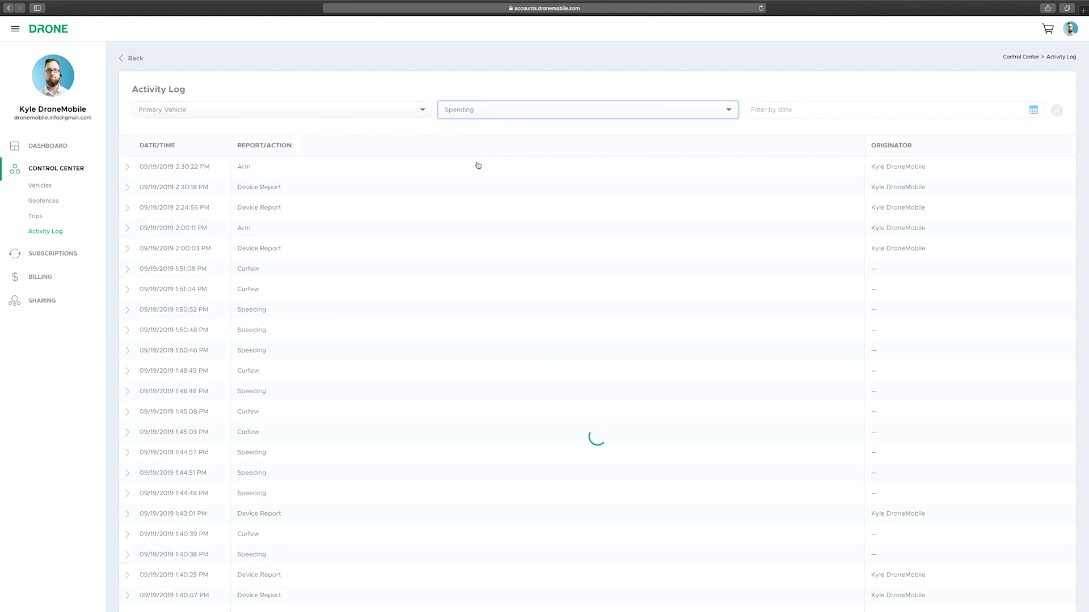
{"action": "left_click", "coordinate": [1034, 111]}
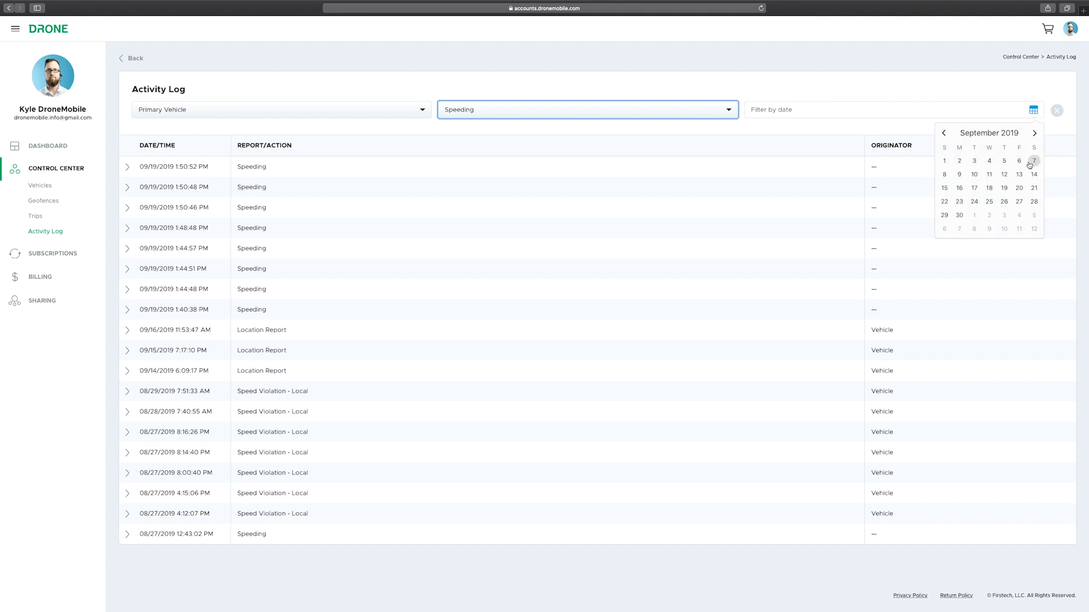
{"action": "left_click", "coordinate": [863, 130]}
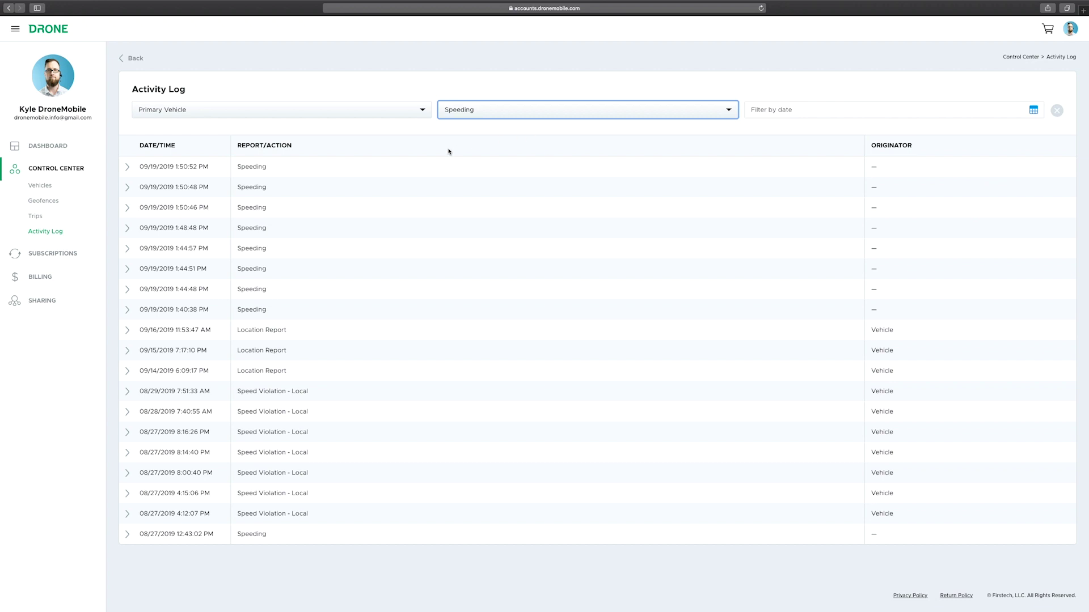
Examine the details and map location of the 08/29/2019 7:51:33 AM and 08/28/2019 7:40:55 AM speed violations.
{"action": "left_click", "coordinate": [135, 392]}
{"action": "scroll", "coordinate": [309, 392], "scroll_direction": "down", "scroll_amount": 2}
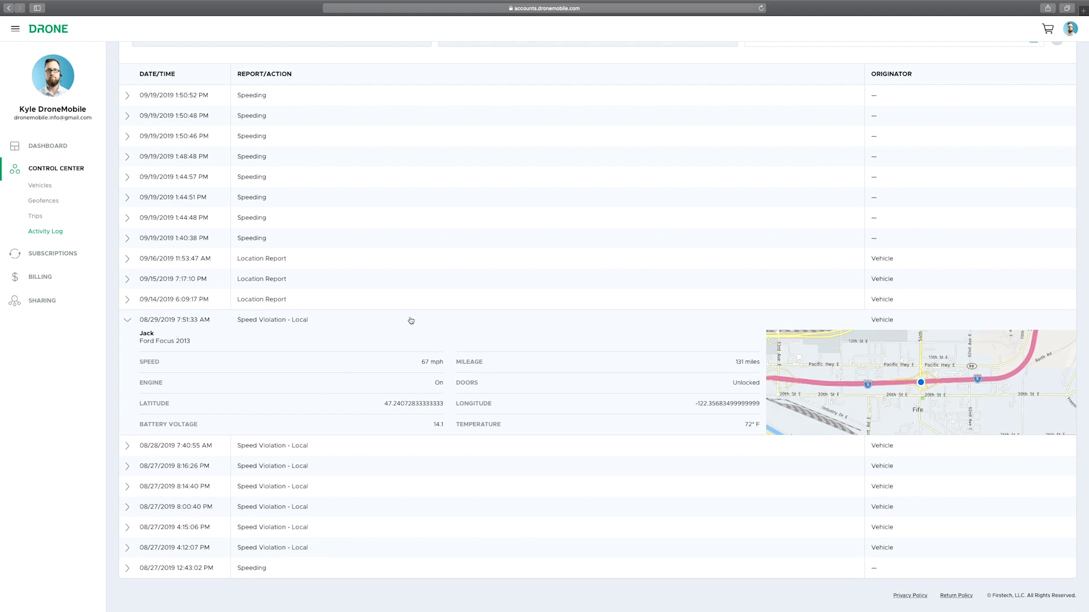
{"action": "left_click", "coordinate": [126, 452]}
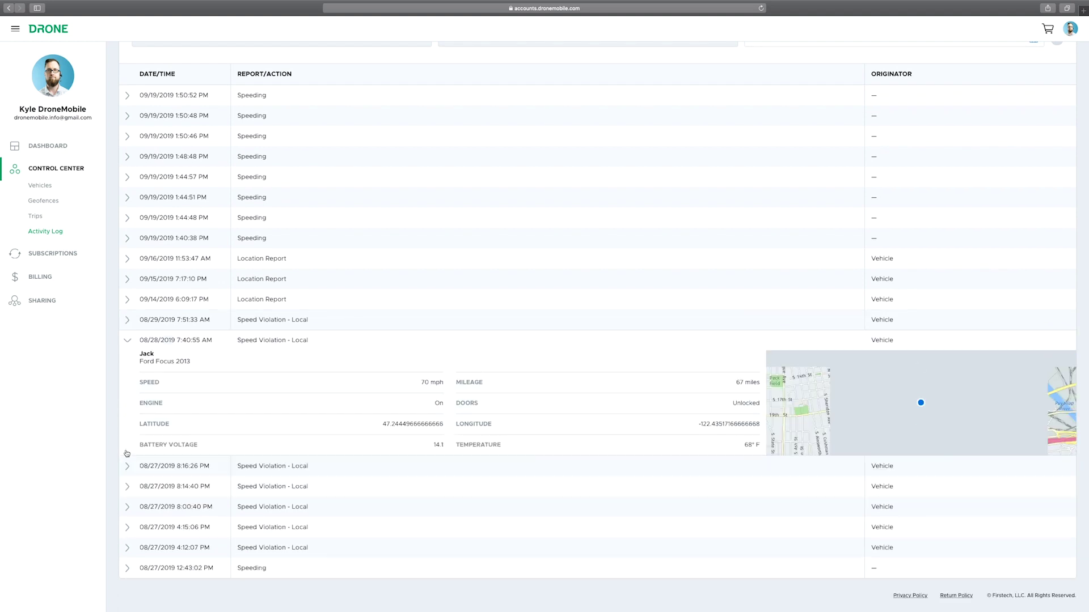
{"action": "left_click", "coordinate": [136, 321]}
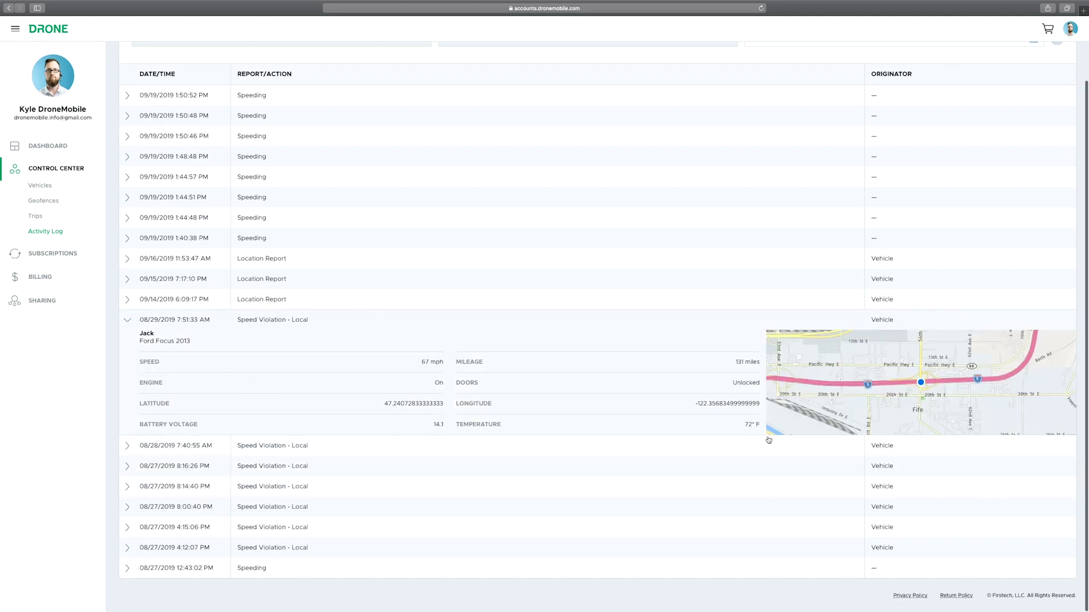
View the activity types offered by the log's activity filter, without choosing a different one.
{"action": "scroll", "coordinate": [686, 377], "scroll_direction": "up", "scroll_amount": 3}
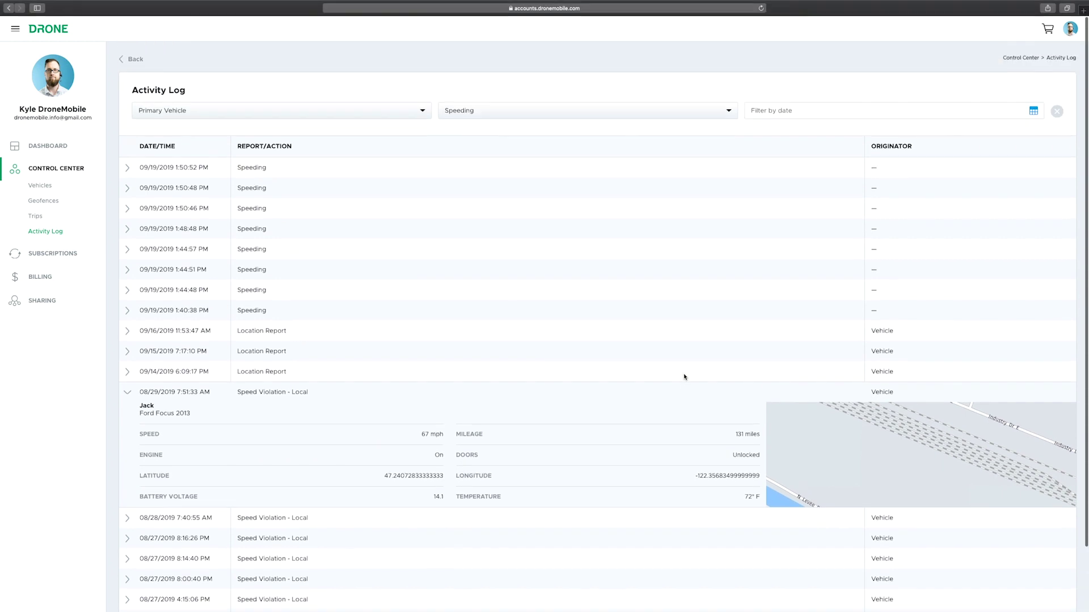
{"action": "left_click", "coordinate": [479, 122]}
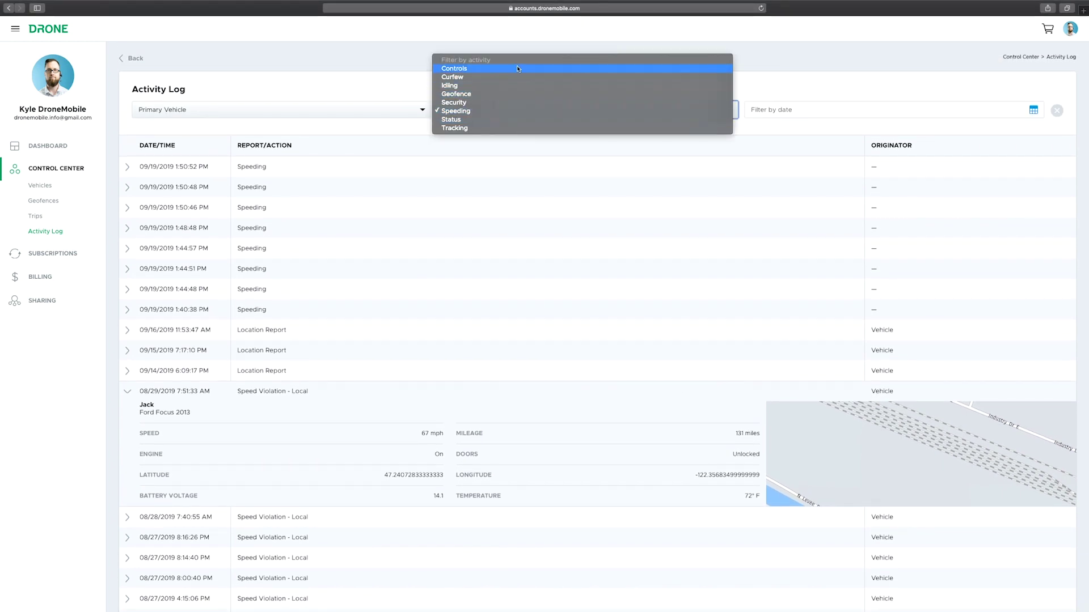
{"action": "left_click", "coordinate": [518, 157]}
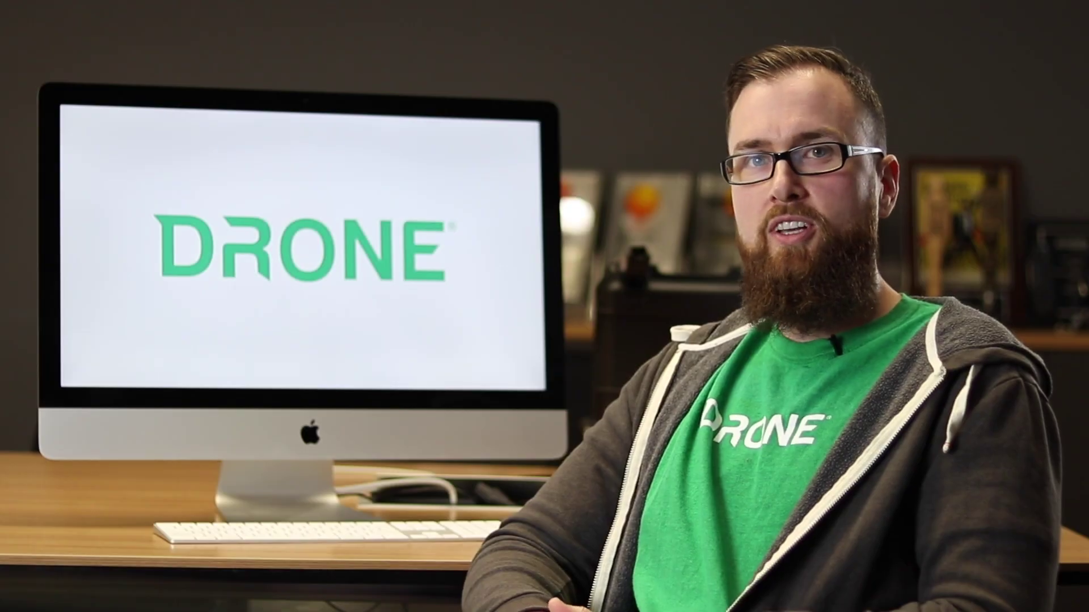